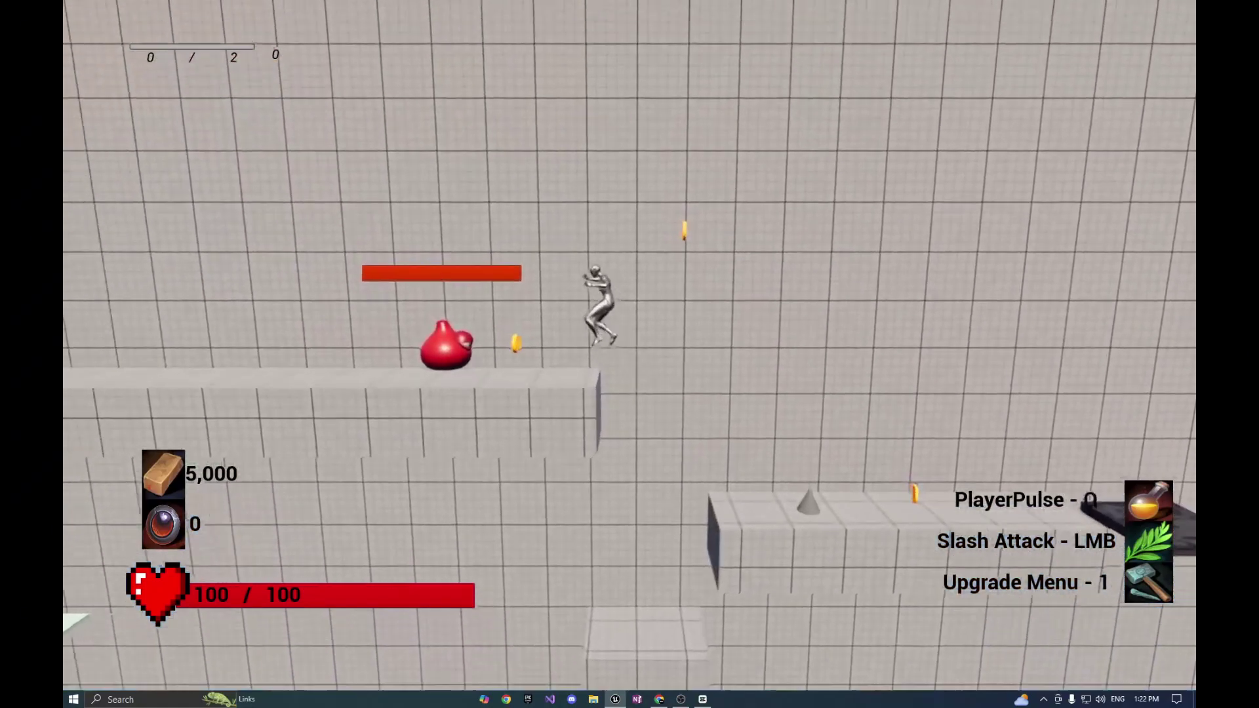
{"action": "key", "text": "a"}
Attack the red enemy on the upper ledge and buy several character upgrades from the Upgrade Menu.
{"action": "key", "text": "q"}
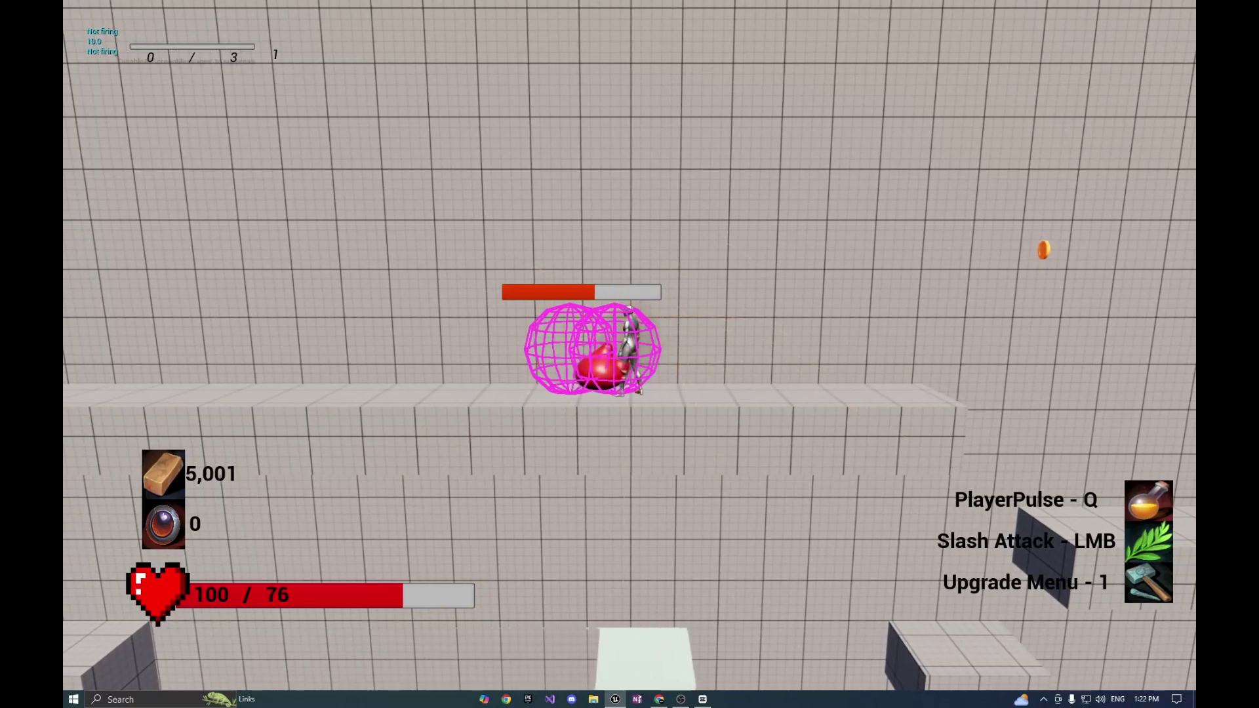
{"action": "key", "text": "1"}
{"action": "left_click", "coordinate": [755, 204]}
{"action": "left_click", "coordinate": [755, 205]}
{"action": "left_click", "coordinate": [755, 204]}
{"action": "left_click", "coordinate": [754, 305]}
{"action": "left_click", "coordinate": [753, 306]}
{"action": "left_click", "coordinate": [752, 305]}
{"action": "left_click", "coordinate": [757, 357]}
{"action": "left_click", "coordinate": [758, 358]}
{"action": "left_click", "coordinate": [757, 357]}
{"action": "left_click", "coordinate": [757, 357]}
{"action": "left_click", "coordinate": [629, 475]}
Jump across the dark floating platforms to the next ledge and attack the red enemy standing there.
{"action": "key", "text": "d"}
{"action": "key", "text": "space"}
{"action": "key", "text": "space"}
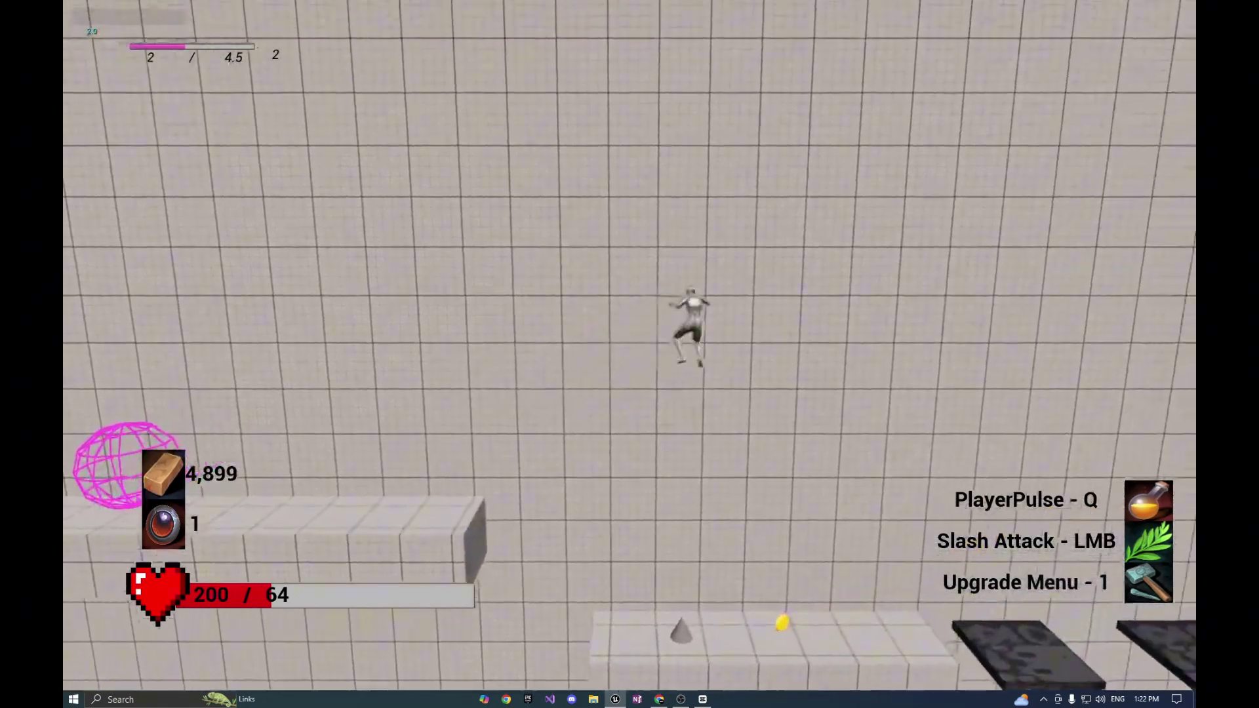
{"action": "key", "text": "d"}
{"action": "key", "text": "d"}
{"action": "key", "text": "space"}
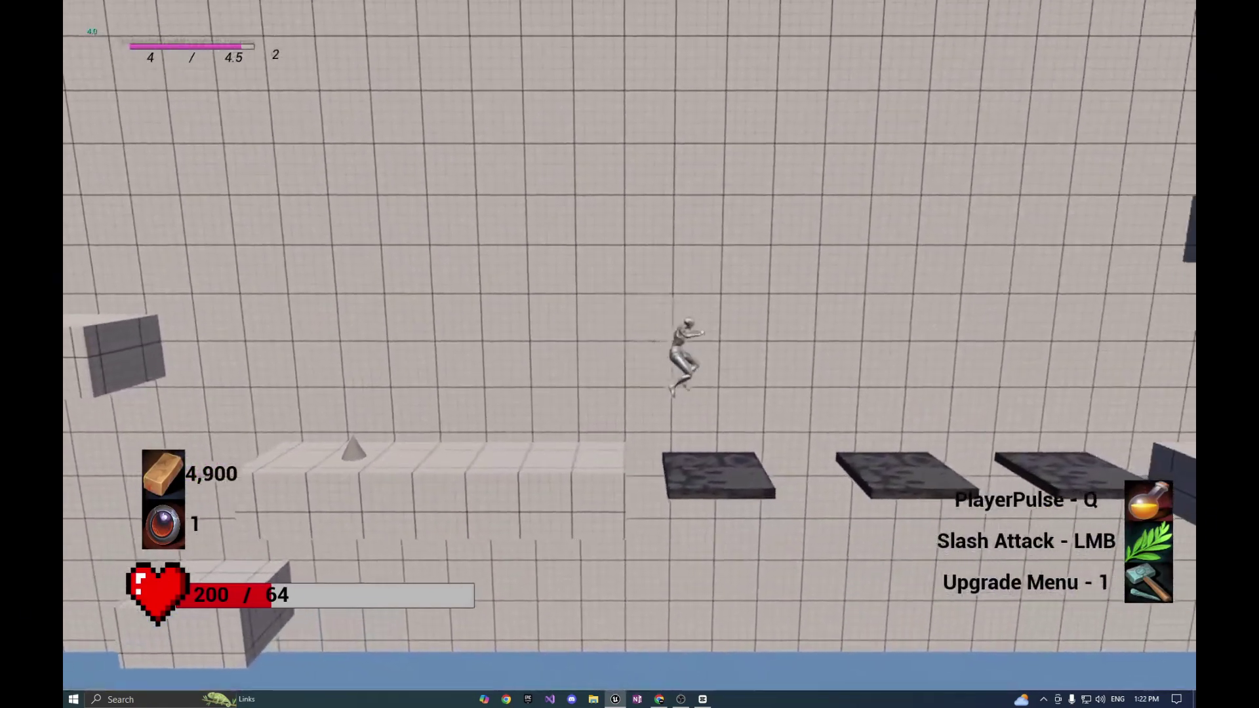
{"action": "key", "text": "d"}
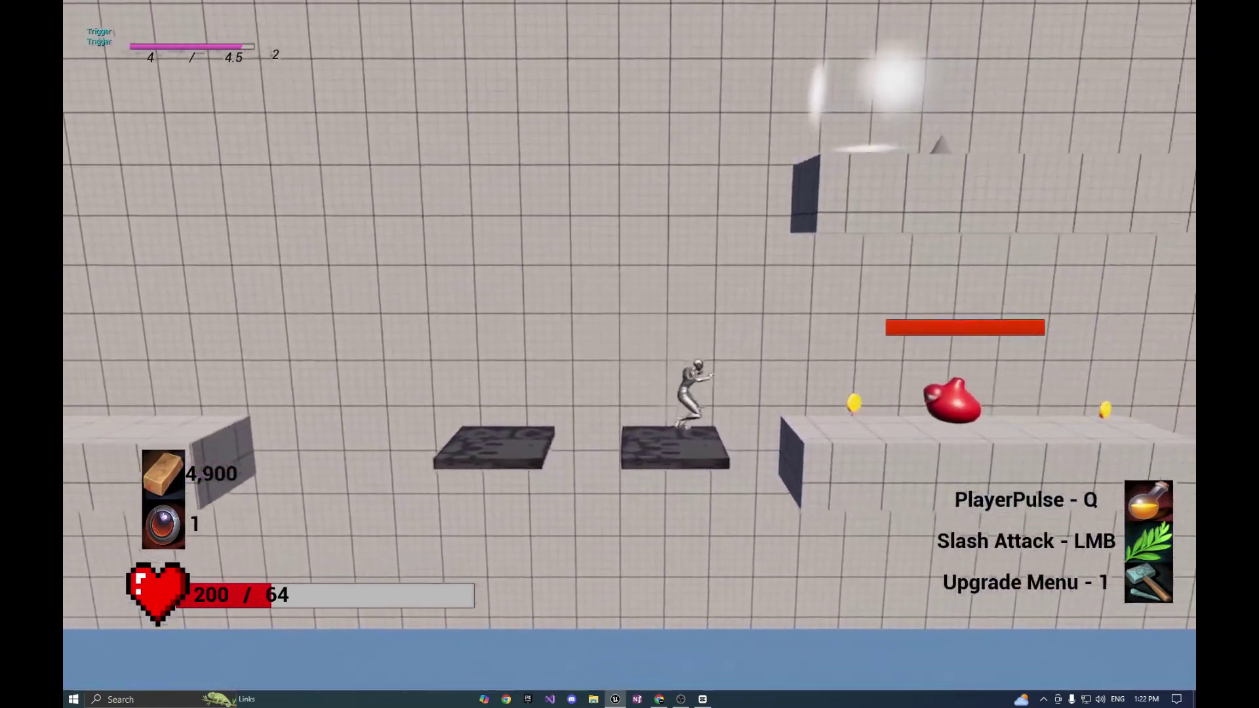
{"action": "key", "text": "space"}
{"action": "key", "text": "q"}
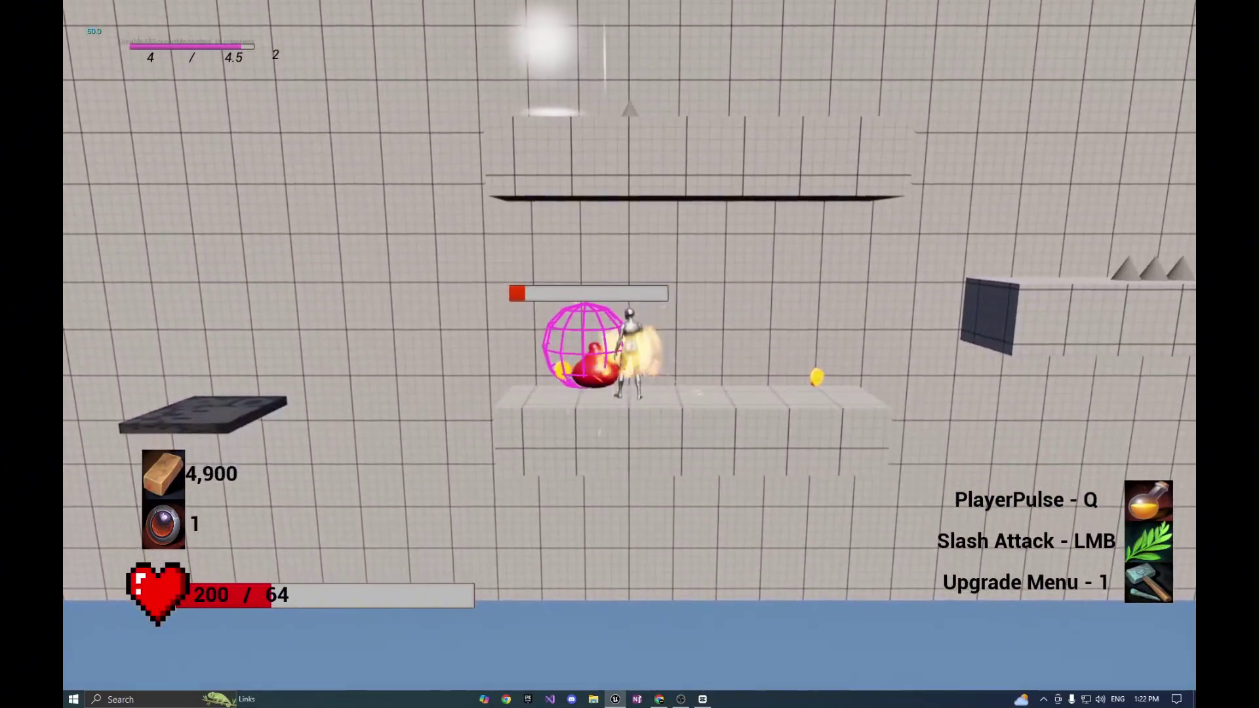
Collect a coin on the ledge and jump up to the glowing goal above to win the level.
{"action": "key", "text": "d"}
{"action": "key", "text": "d"}
{"action": "key", "text": "space"}
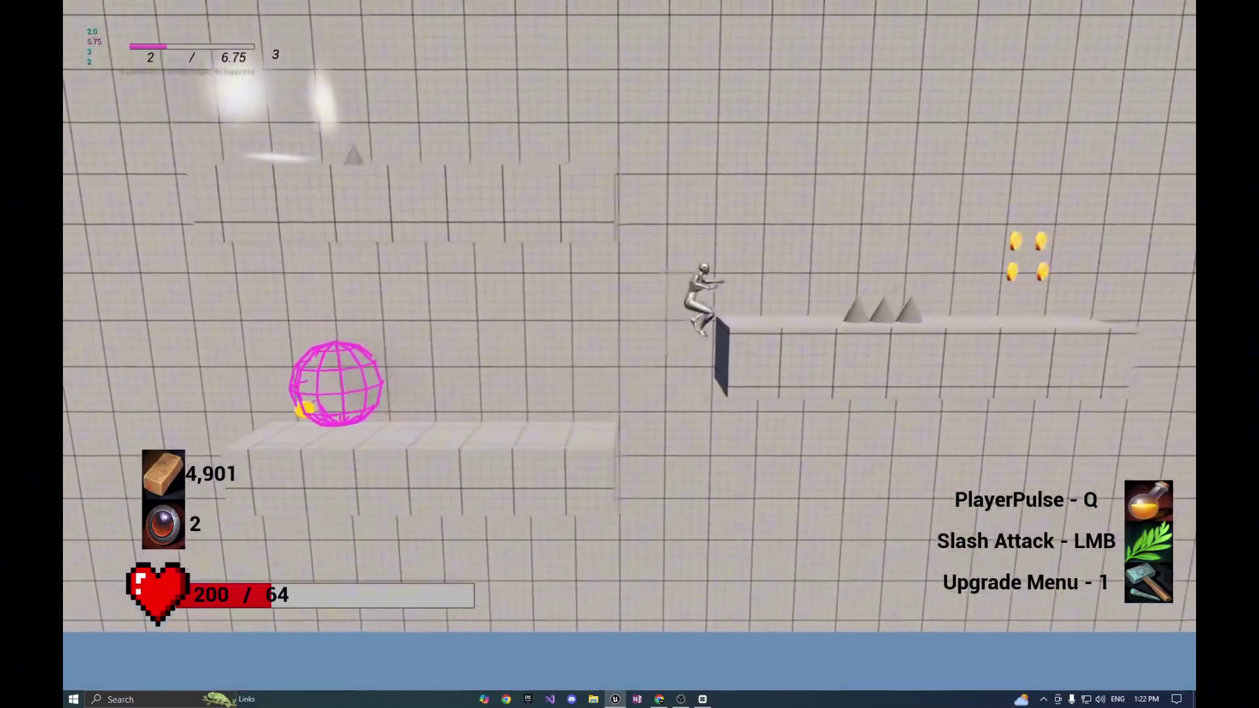
{"action": "key", "text": "a"}
{"action": "key", "text": "space"}
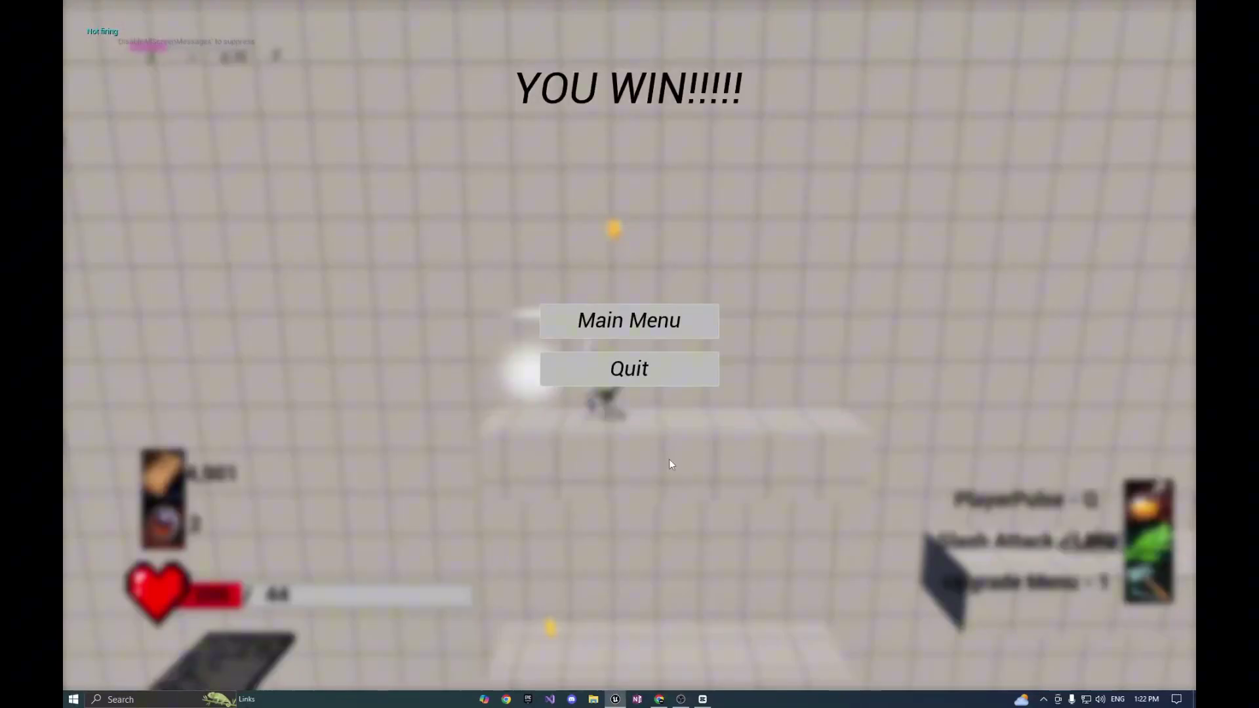
Return to the main menu, start Level 2 and jump up its first platforms.
{"action": "left_click", "coordinate": [628, 322]}
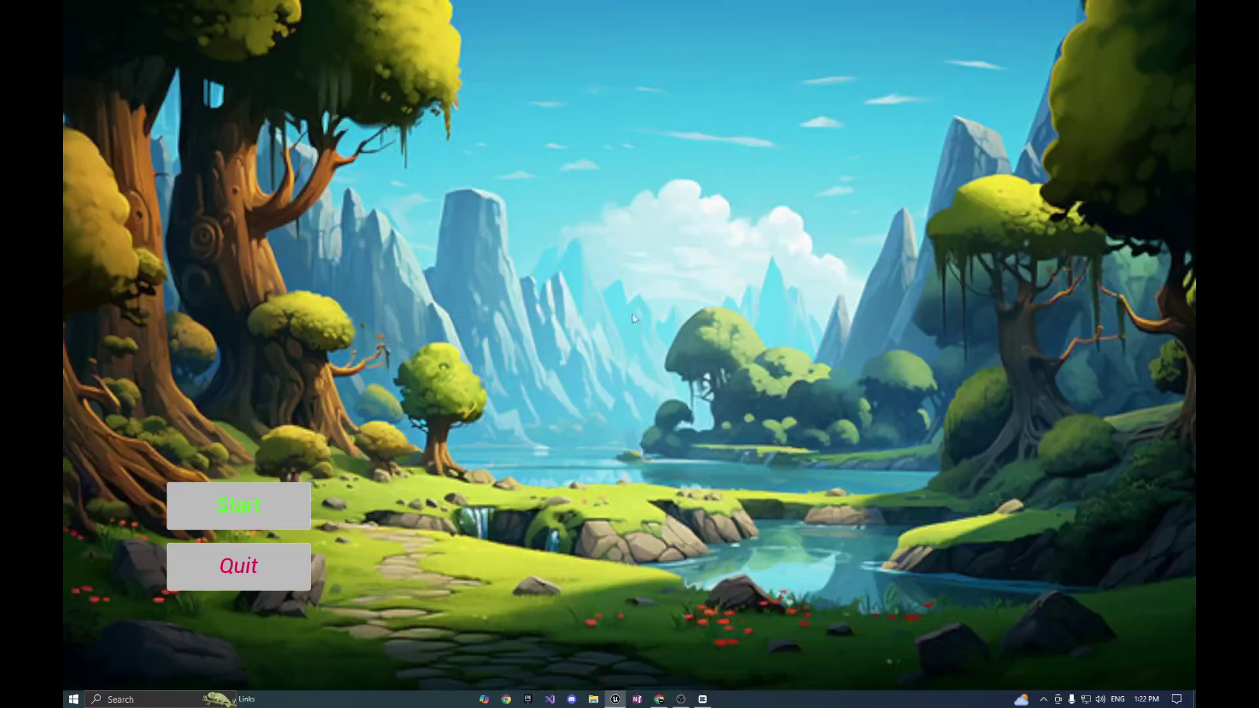
{"action": "left_click", "coordinate": [238, 505]}
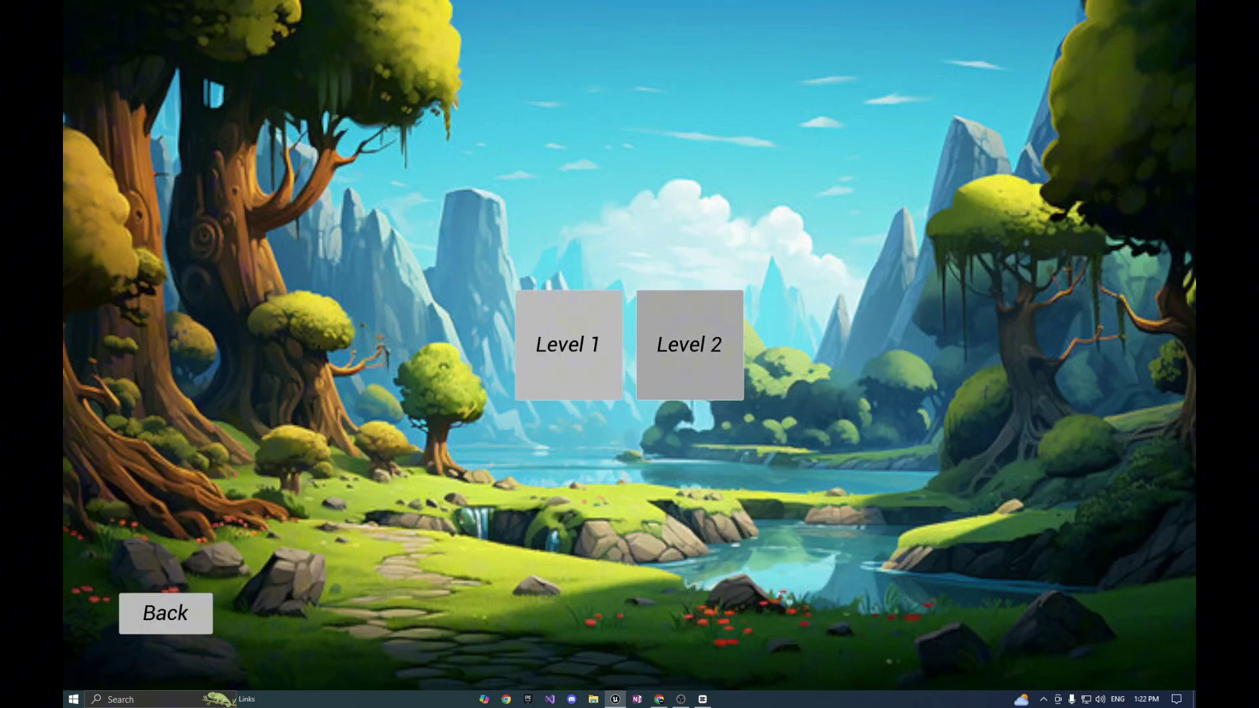
{"action": "left_click", "coordinate": [713, 340]}
{"action": "key", "text": "d"}
{"action": "key", "text": "space"}
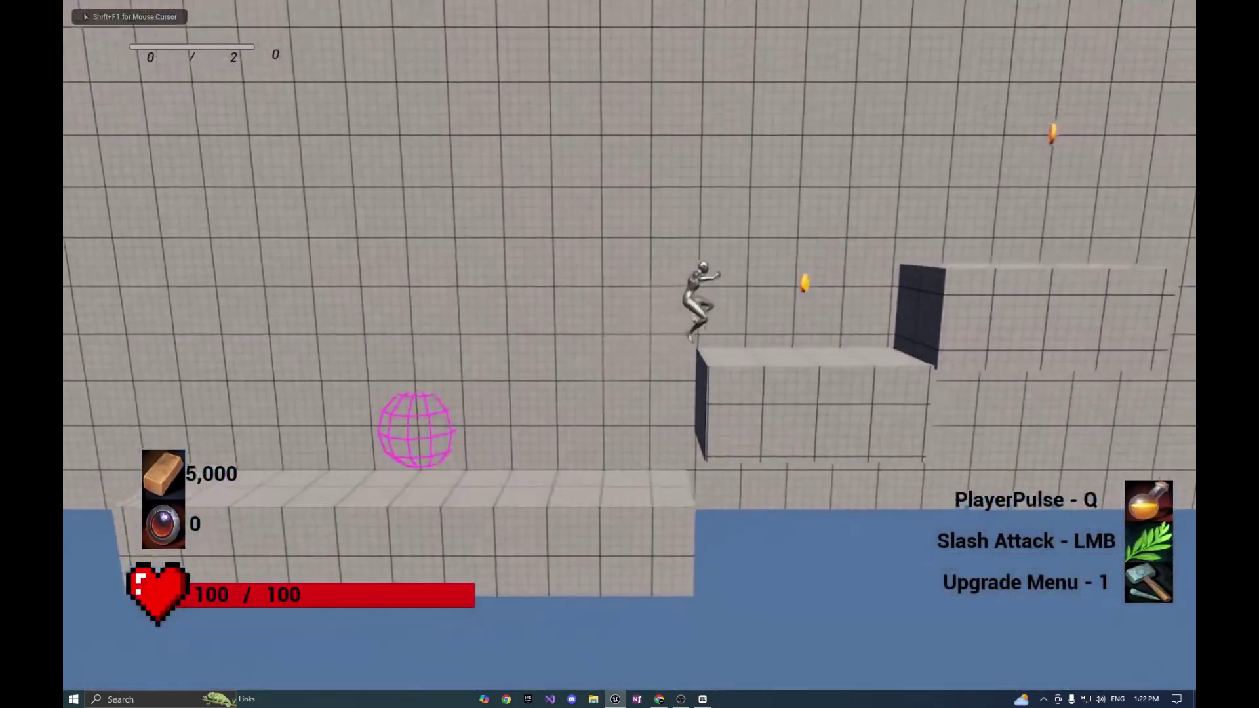
{"action": "key", "text": "space"}
{"action": "key", "text": "d"}
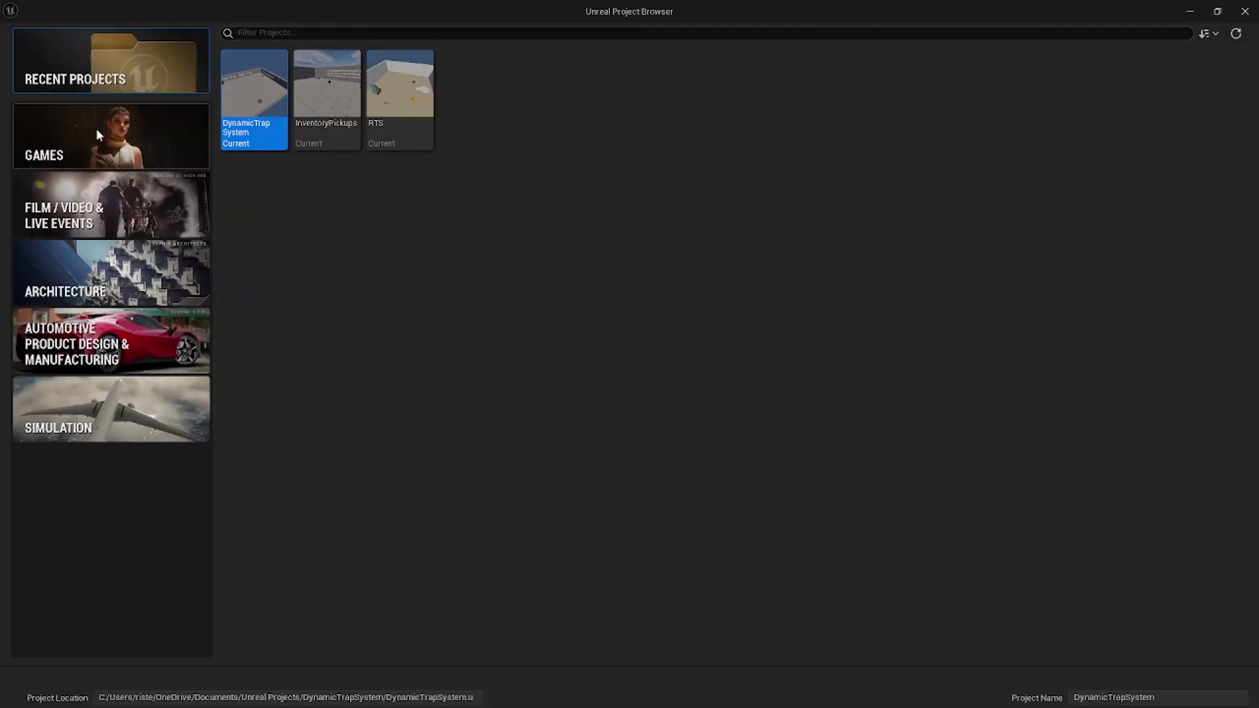
Create a Games project from the Third Person template in Unreal Project Browser, named Platformer.
{"action": "left_click", "coordinate": [131, 141]}
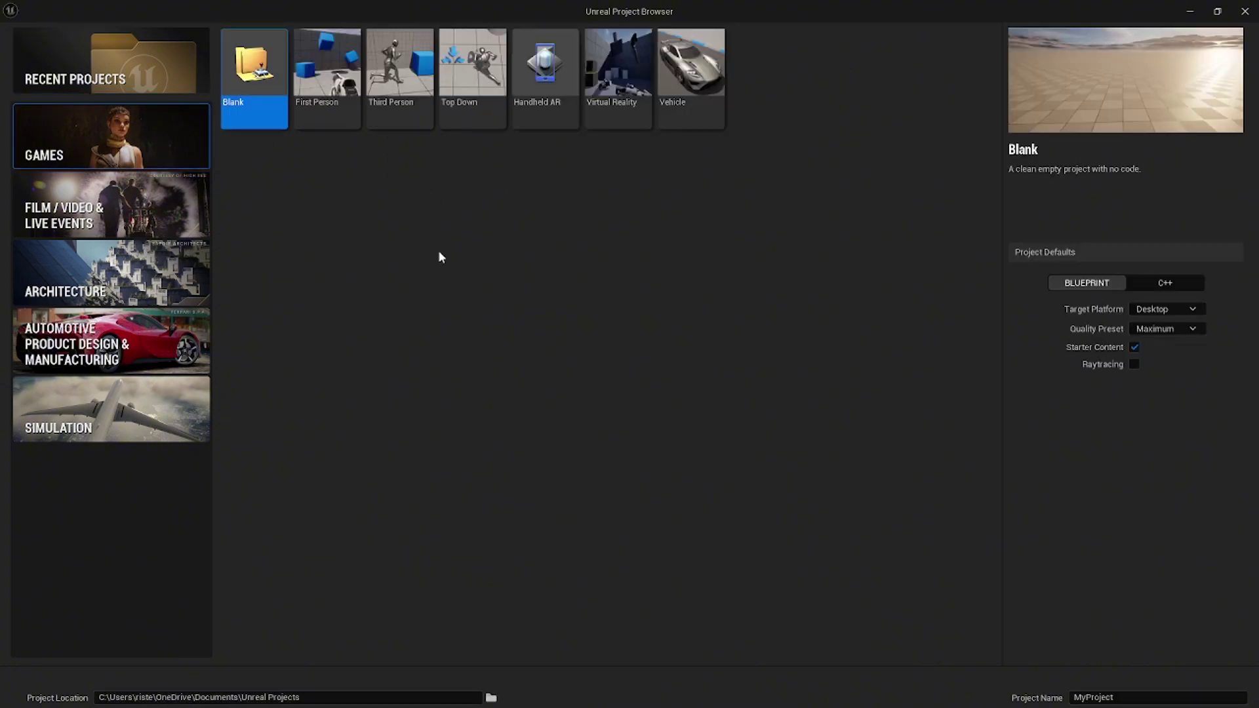
{"action": "left_click", "coordinate": [404, 116]}
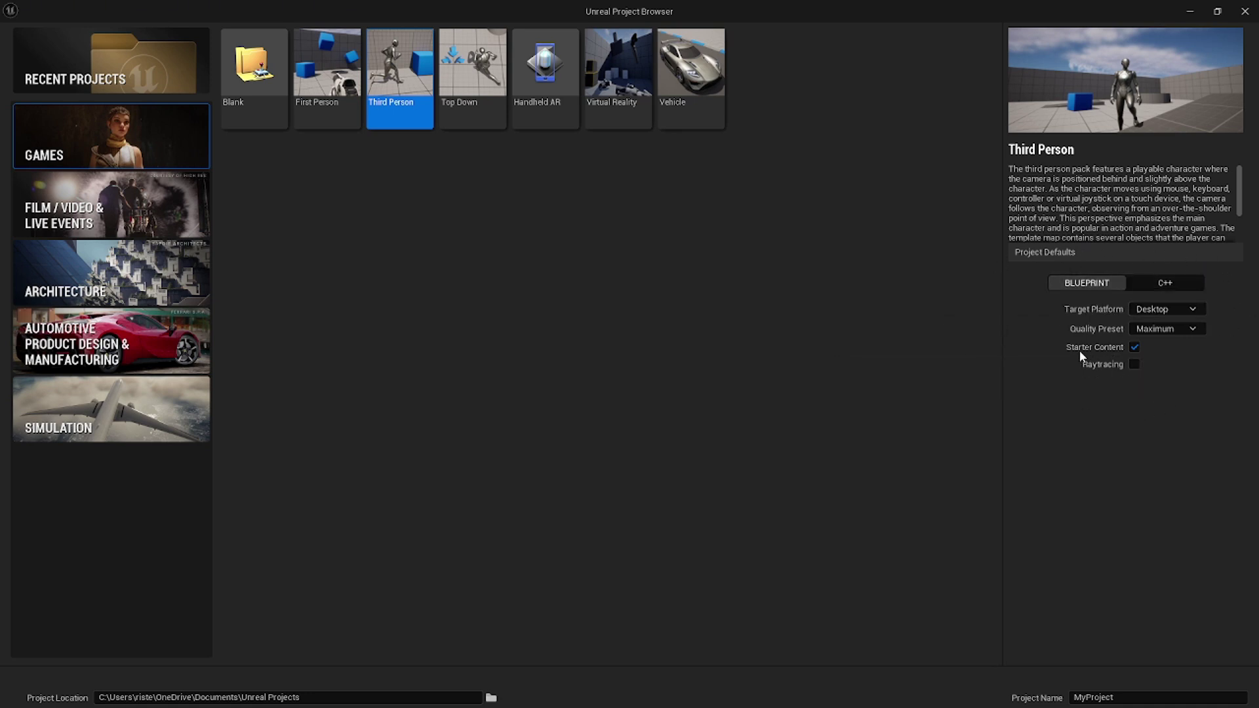
{"action": "left_click", "coordinate": [1140, 697]}
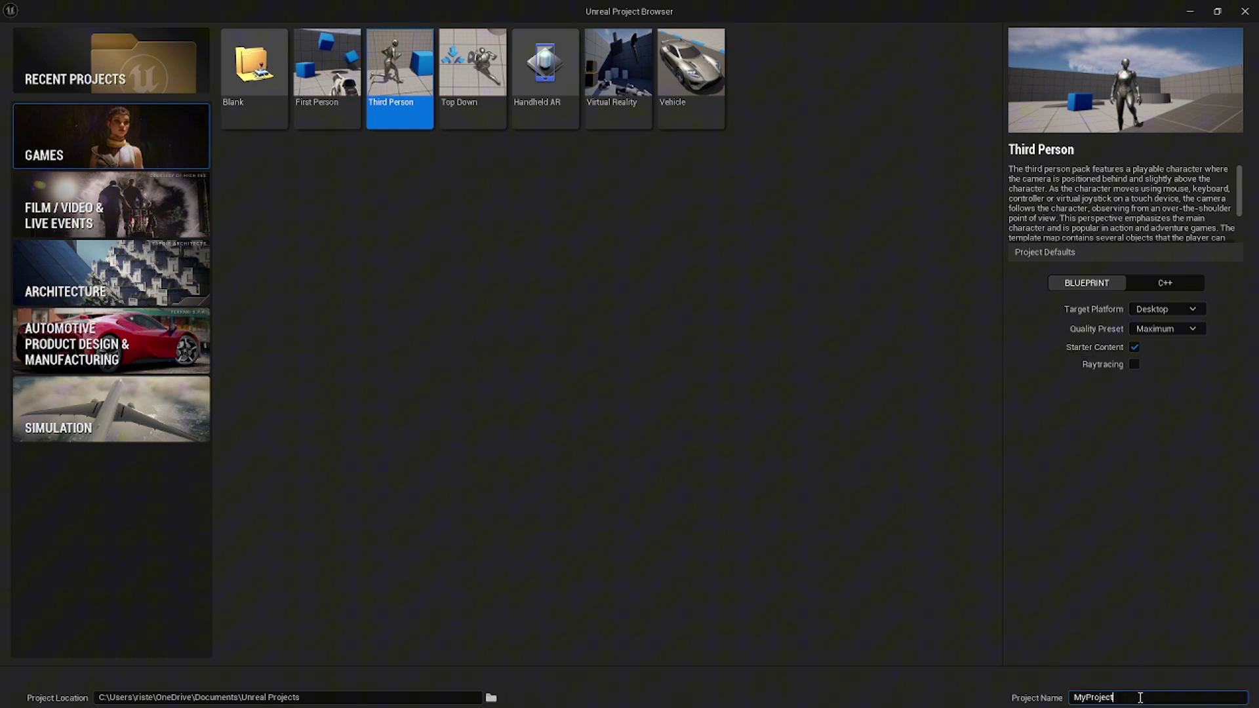
{"action": "key", "text": "ctrl+a"}
{"action": "key", "text": "BackSpace"}
{"action": "type", "text": "Platformer"}
{"action": "key", "text": "Return"}
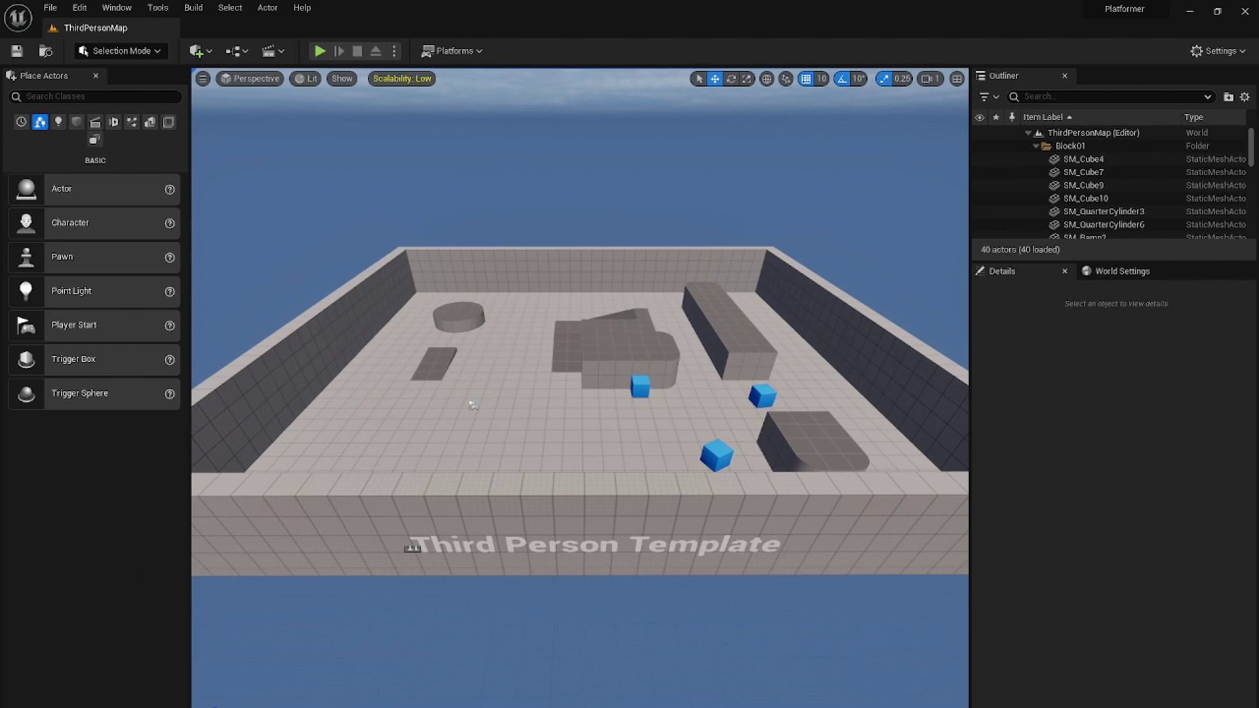
Create a new folder named Assets in the project's Content folder.
{"action": "key", "text": "ctrl+space"}
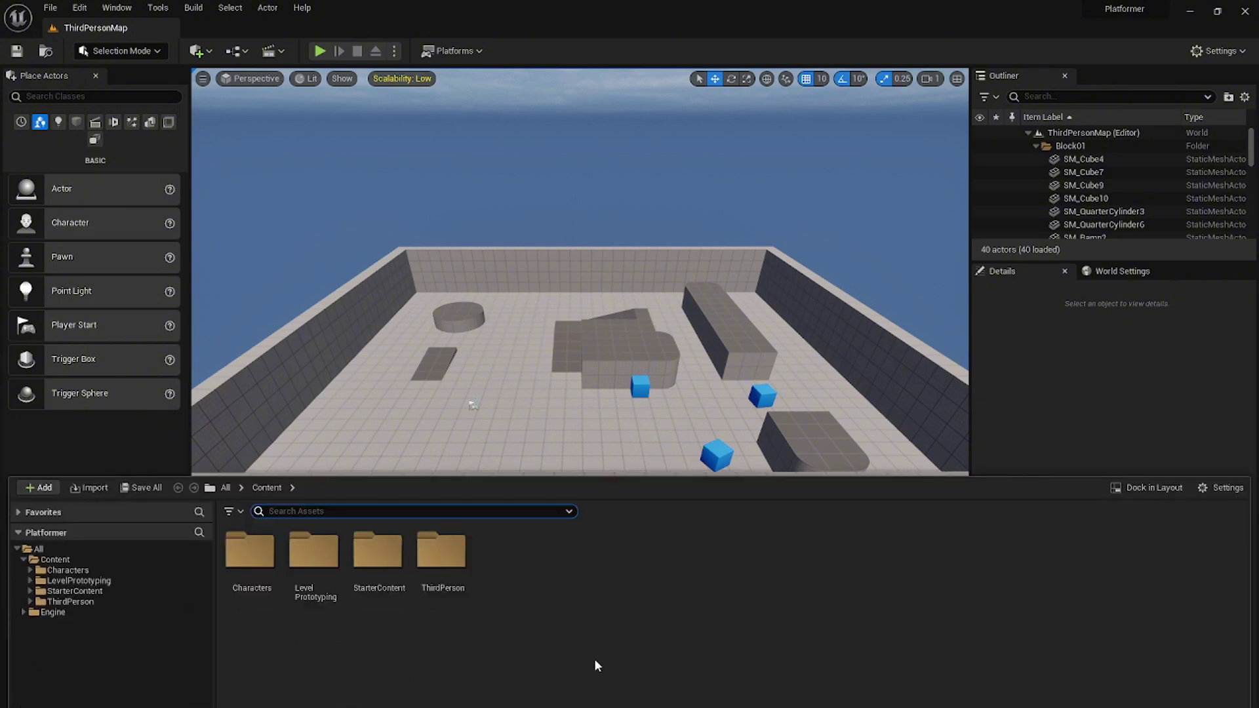
{"action": "right_click", "coordinate": [544, 569]}
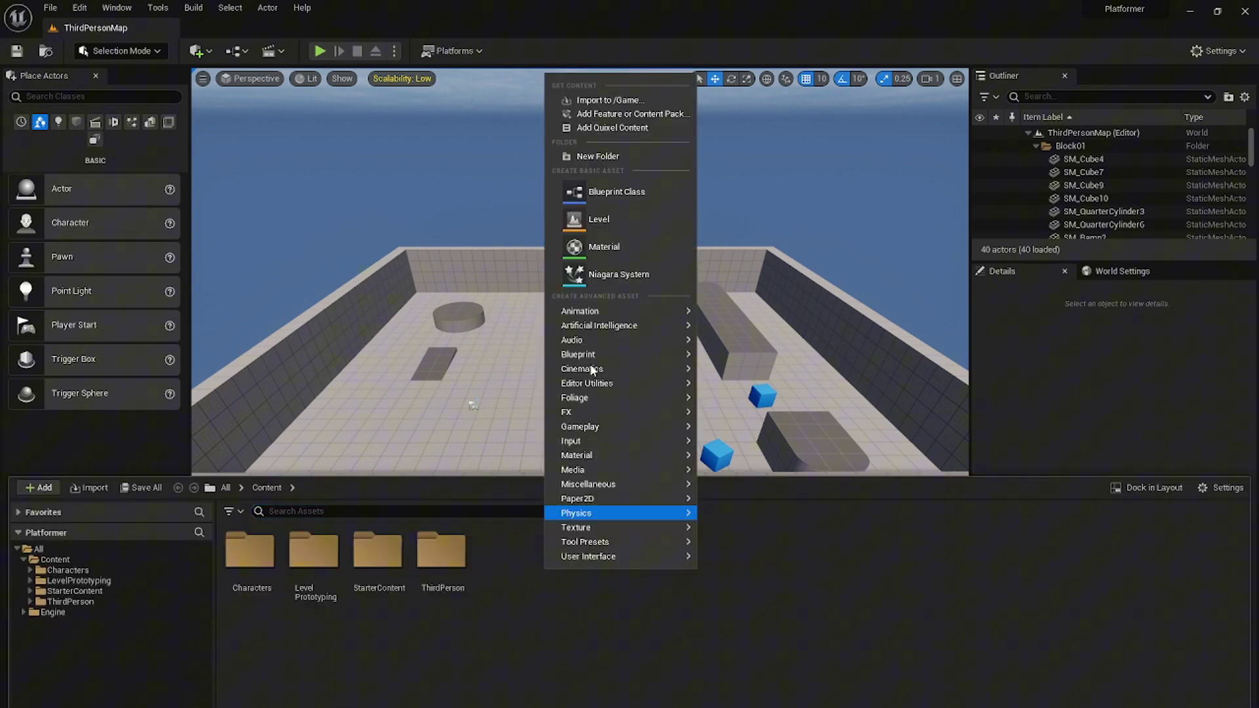
{"action": "left_click", "coordinate": [633, 161]}
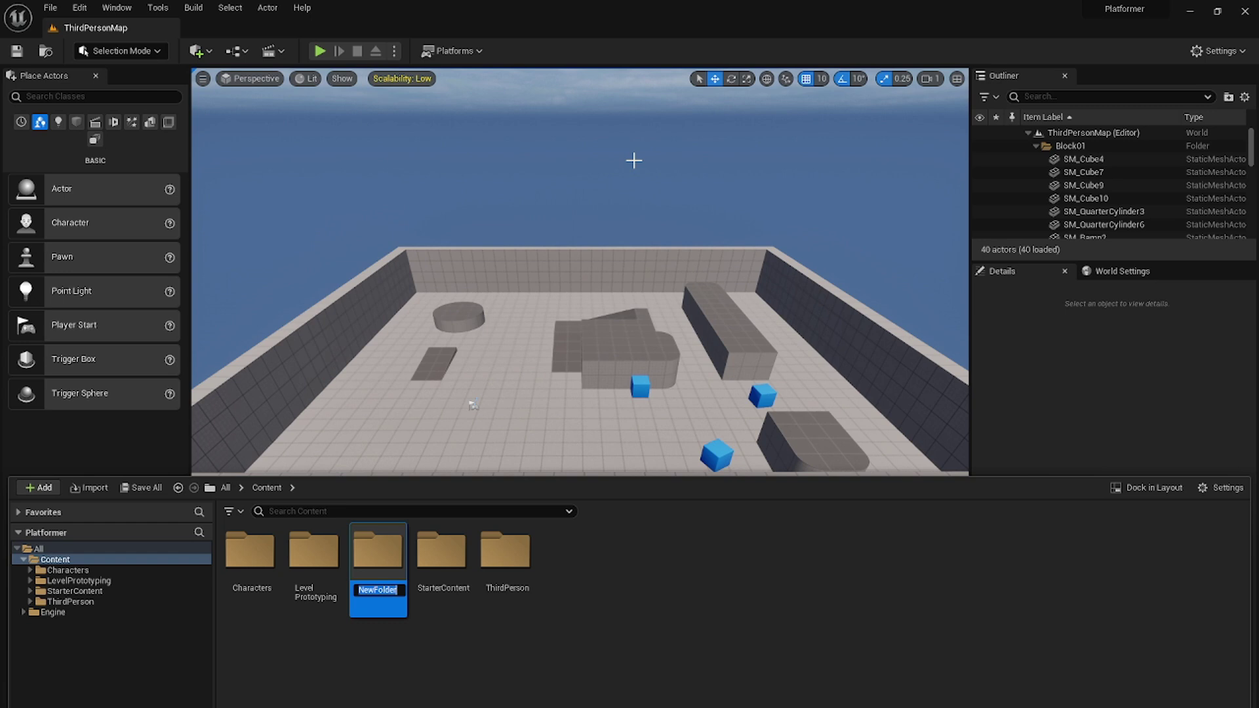
{"action": "type", "text": "Asst"}
{"action": "key", "text": "BackSpace"}
{"action": "type", "text": "ets"}
{"action": "key", "text": "Return"}
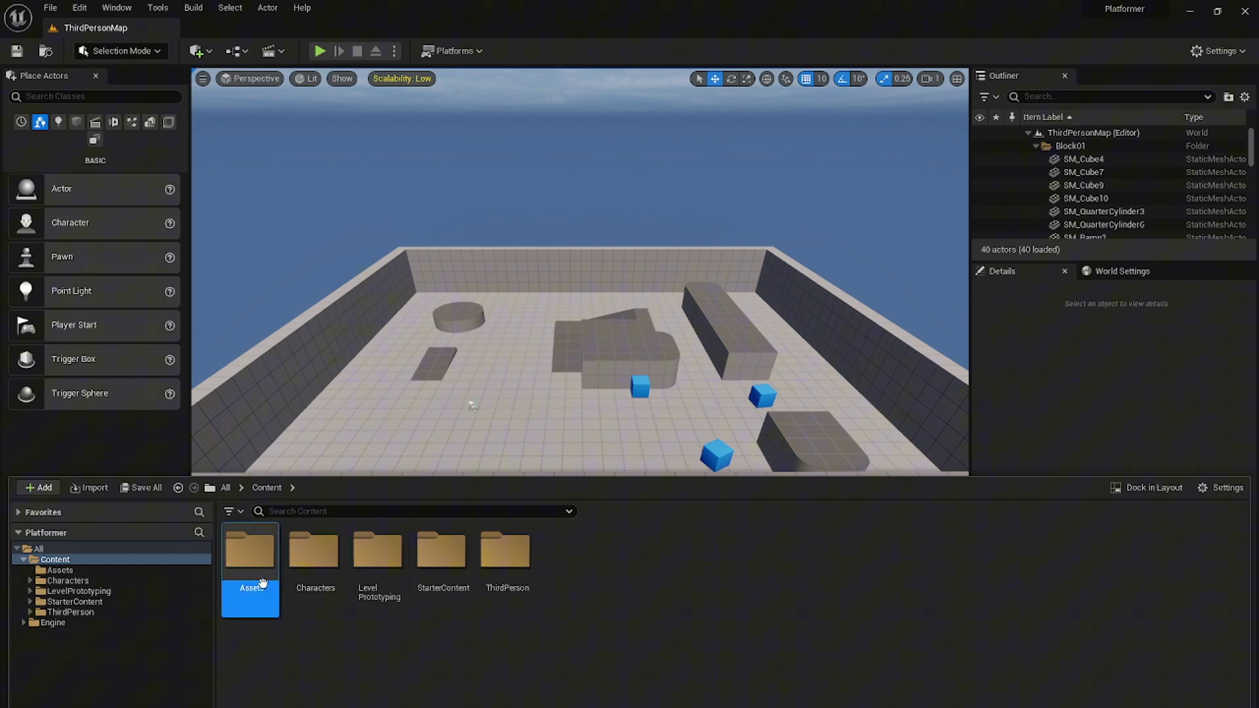
Set the Assets folder's color to green.
{"action": "right_click", "coordinate": [260, 581]}
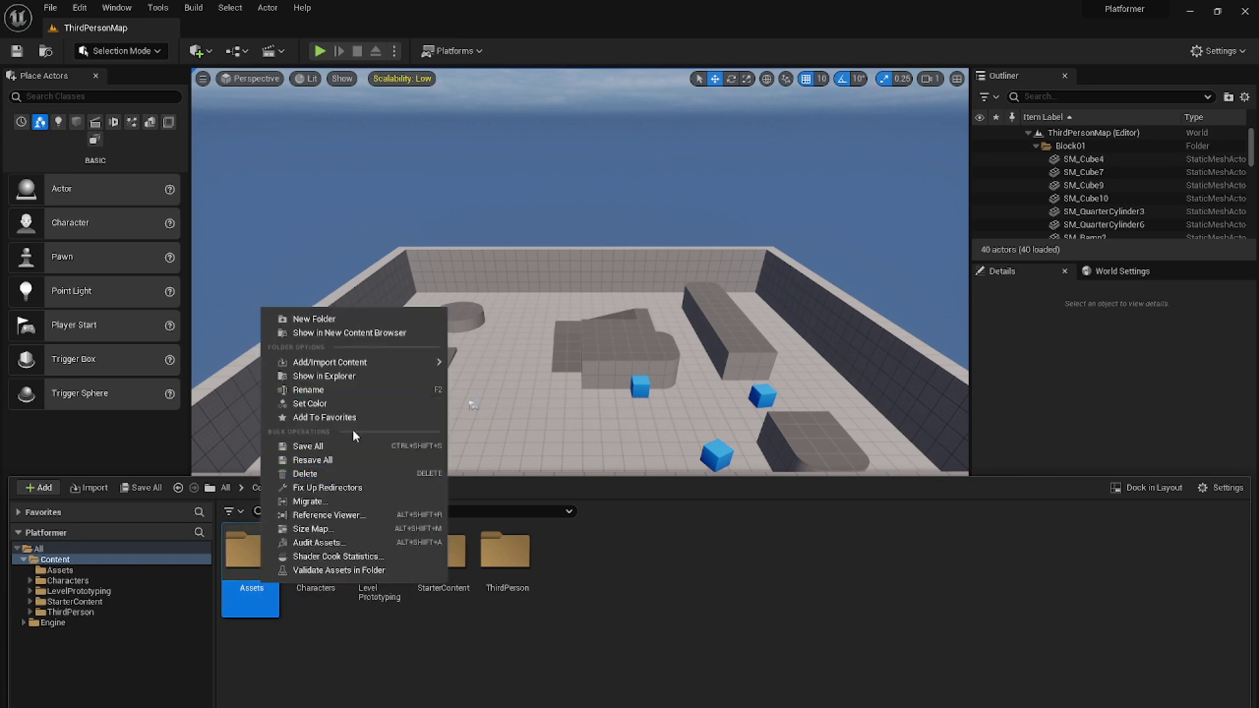
{"action": "left_click", "coordinate": [321, 405]}
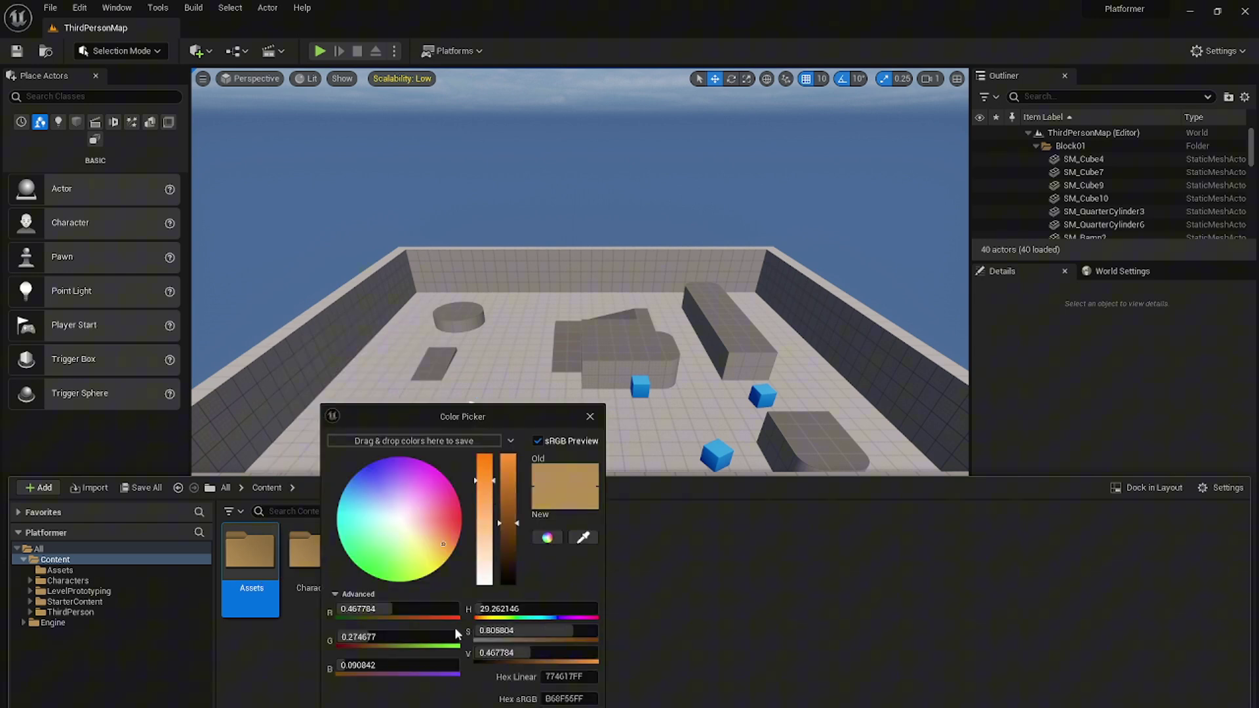
{"action": "left_click", "coordinate": [371, 566]}
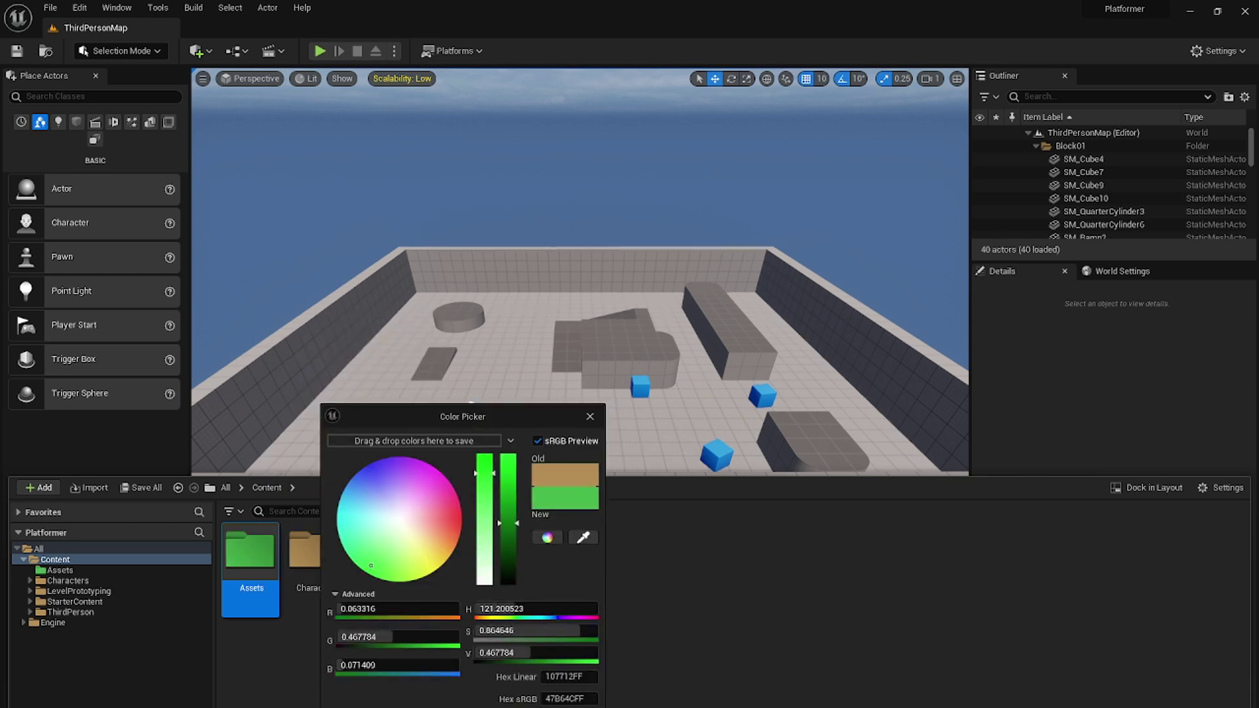
{"action": "left_click", "coordinate": [530, 707]}
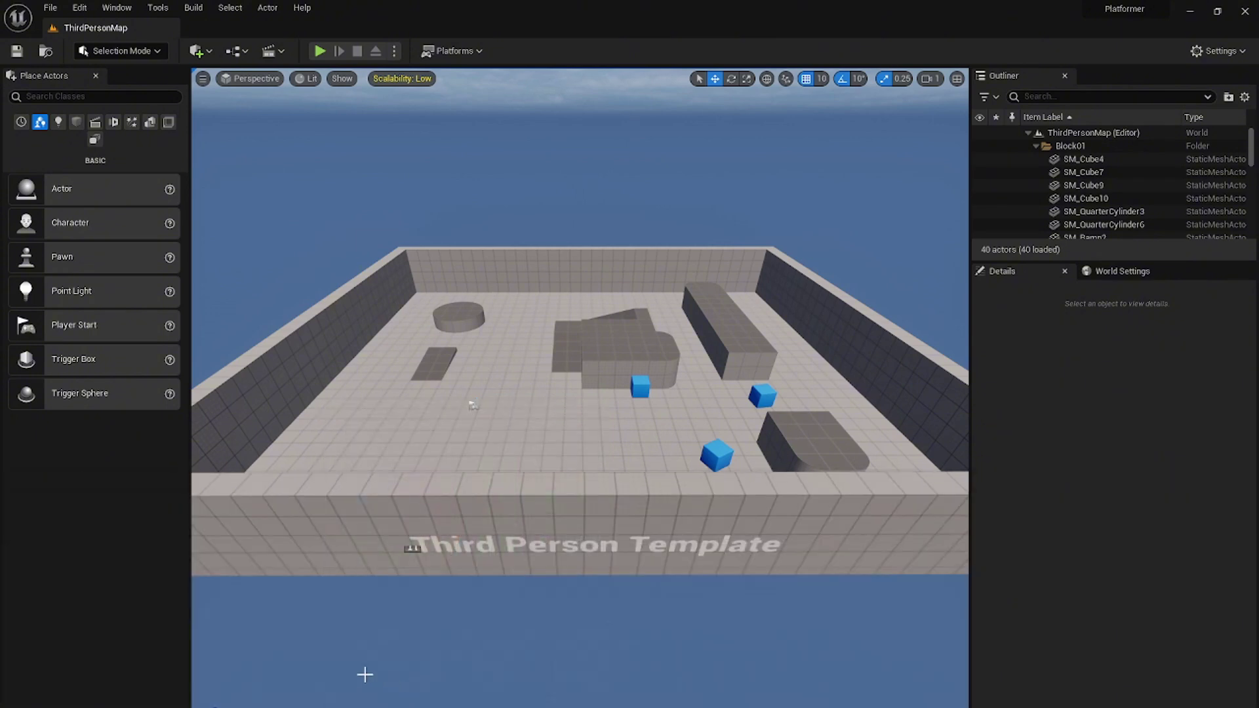
{"action": "key", "text": "e"}
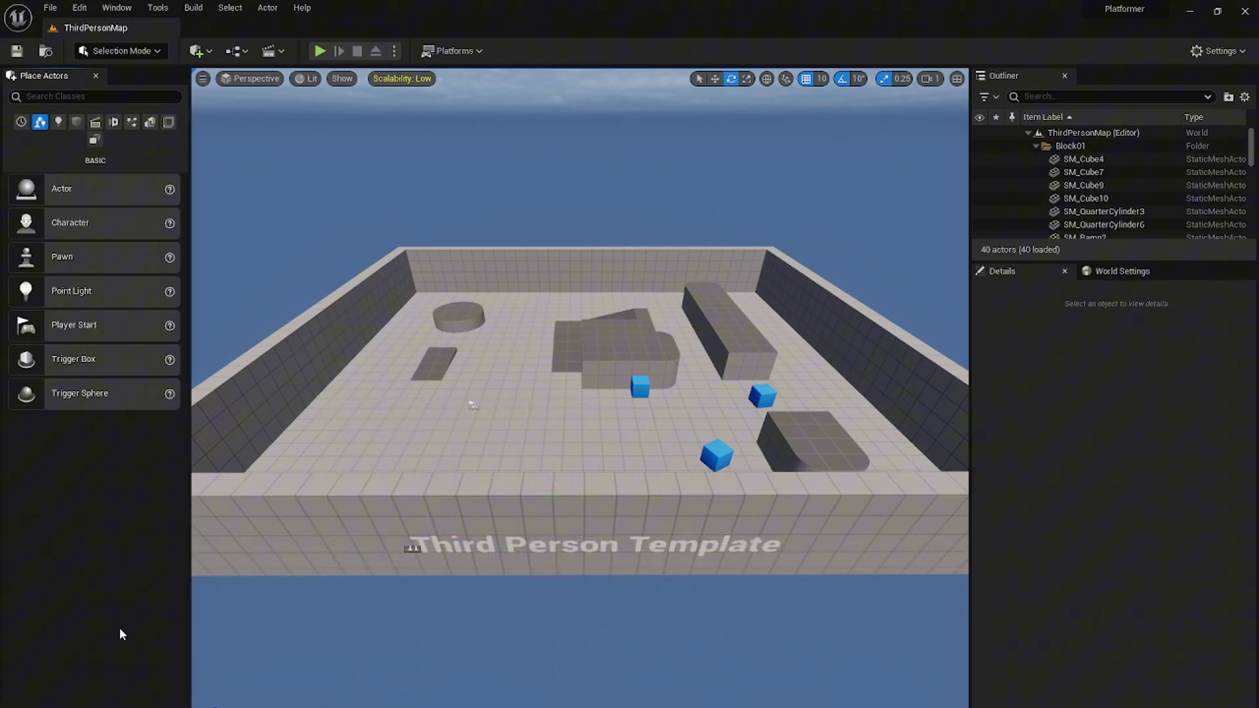
Open the Assets folder and bring the File Explorer window with the downloaded assets over the editor.
{"action": "key", "text": "ctrl+space"}
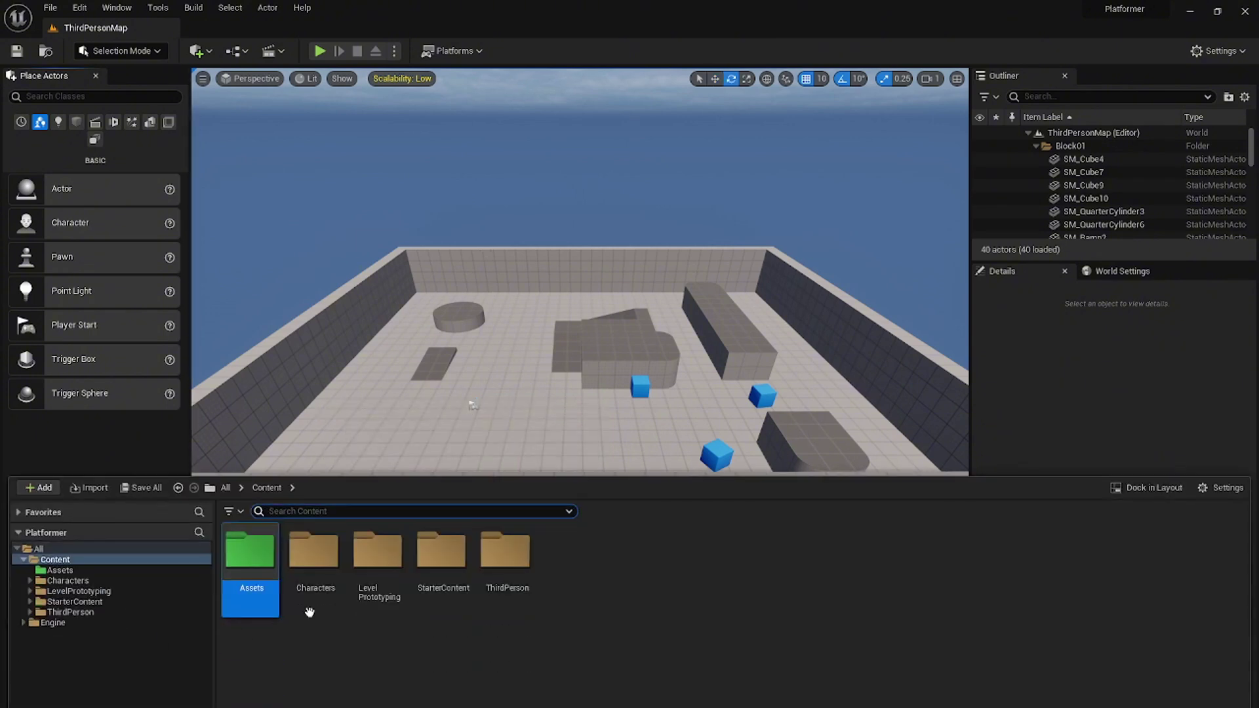
{"action": "double_click", "coordinate": [269, 590]}
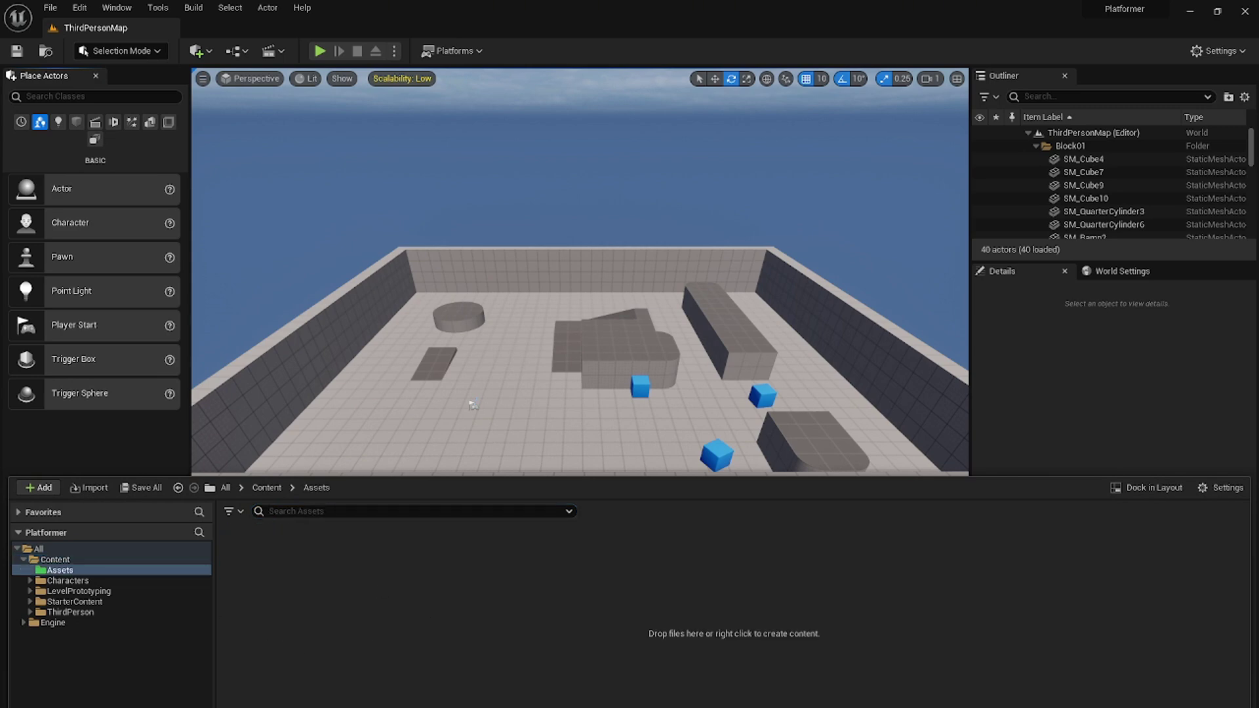
{"action": "left_click_drag", "start_coordinate": [0, 168], "coordinate": [981, 134]}
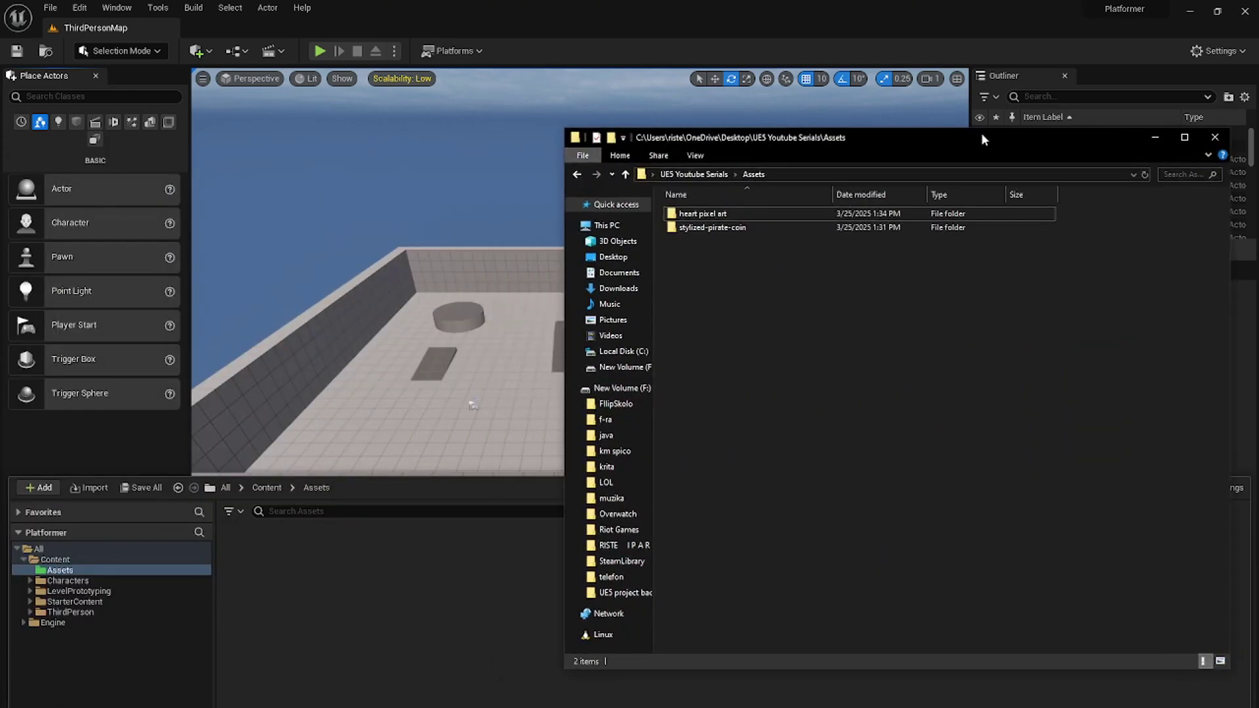
Check the images in the heart pixel art folder on disk and import that folder into Assets.
{"action": "double_click", "coordinate": [715, 213]}
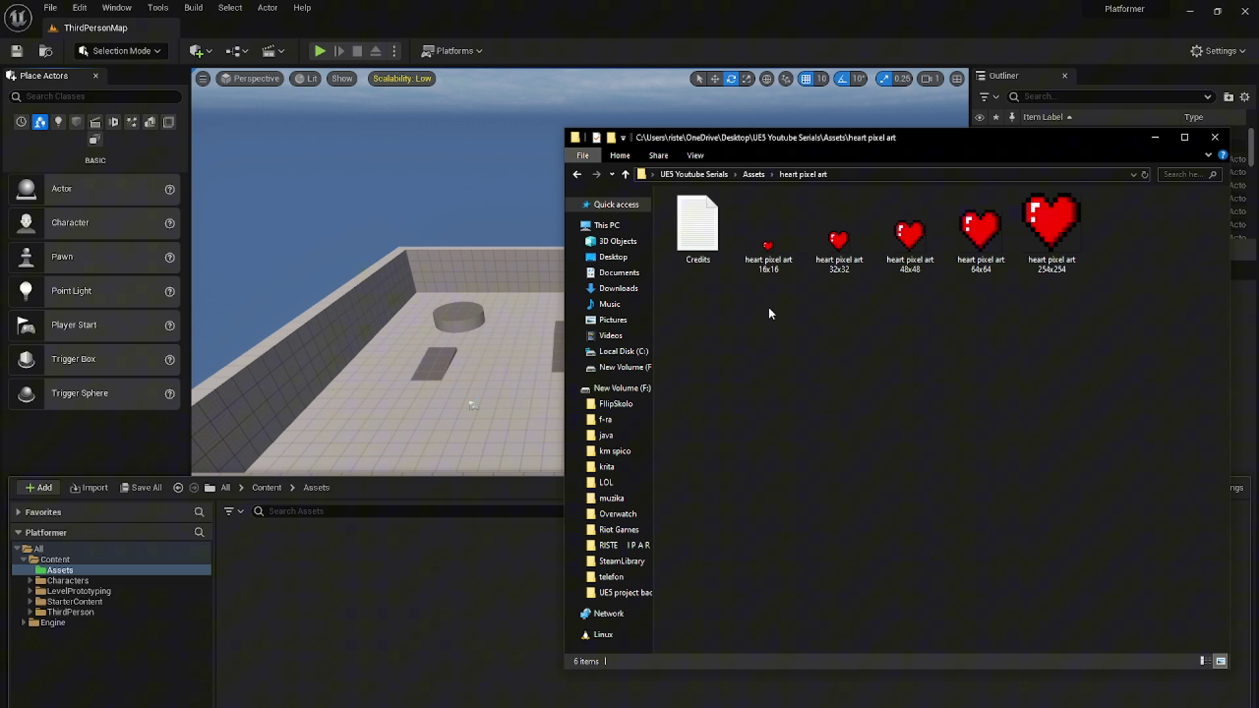
{"action": "left_click_drag", "start_coordinate": [769, 307], "coordinate": [1087, 238]}
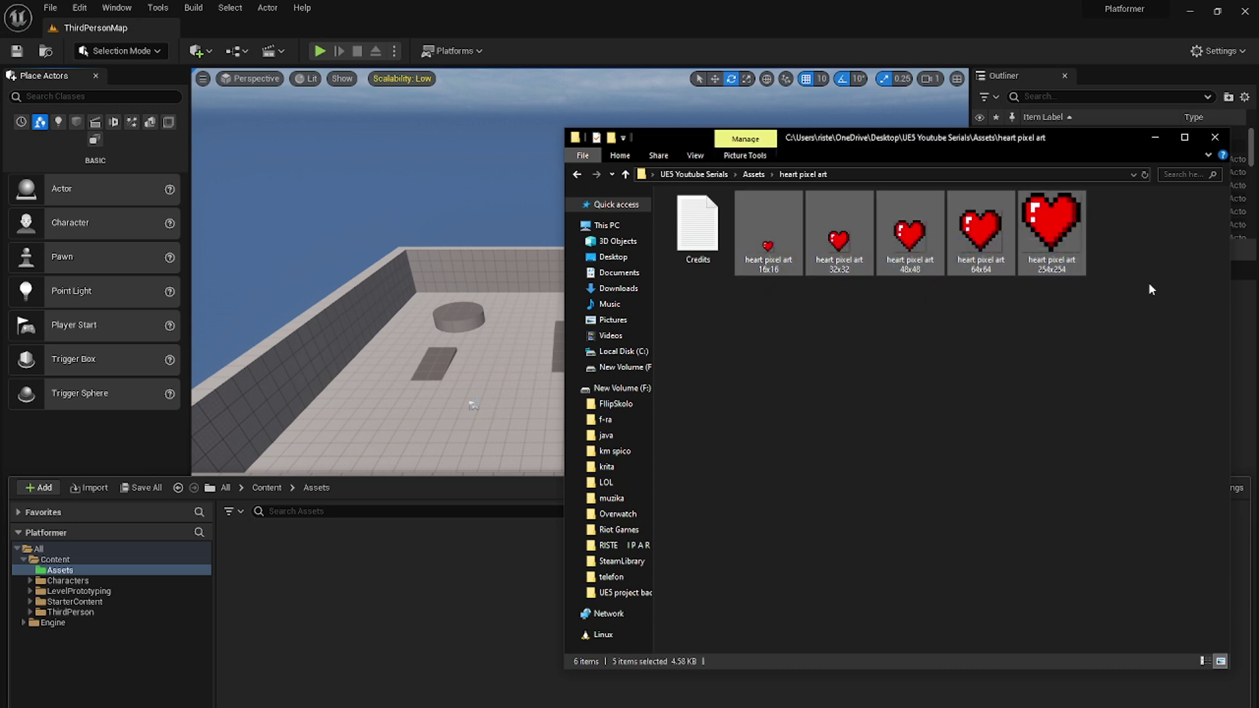
{"action": "left_click_drag", "start_coordinate": [1105, 282], "coordinate": [750, 233]}
{"action": "left_click", "coordinate": [903, 368]}
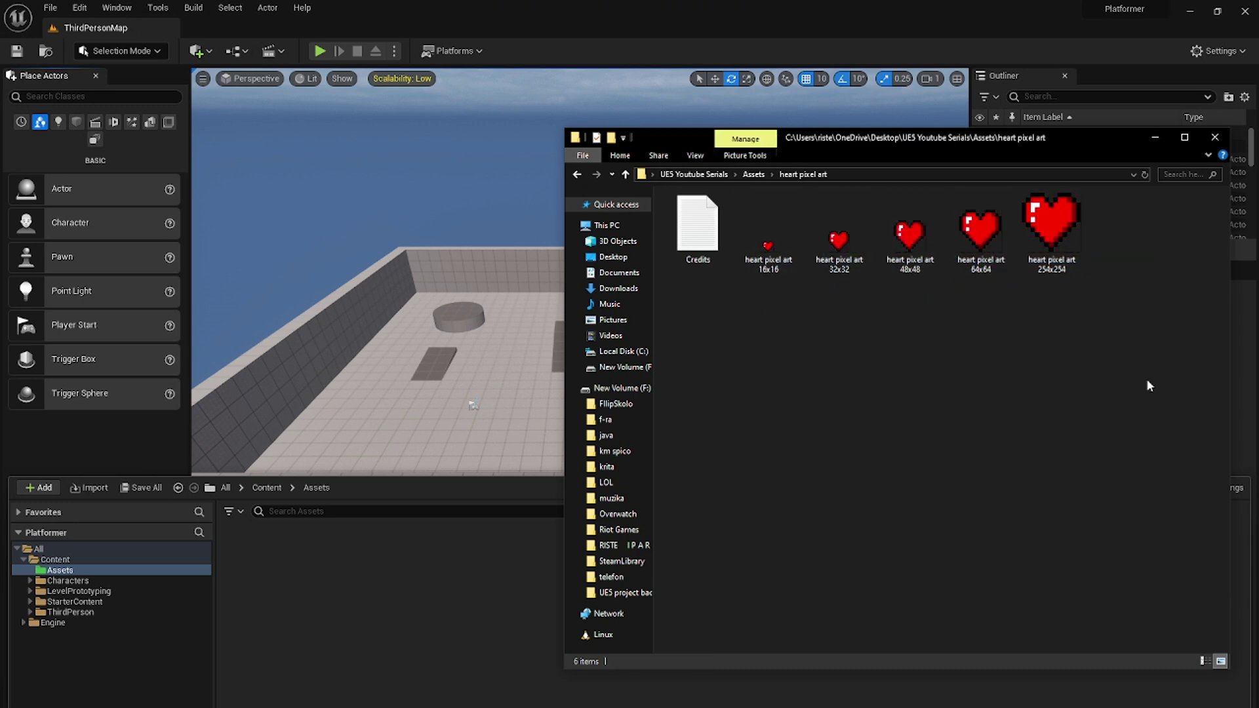
{"action": "key", "text": "alt+Up"}
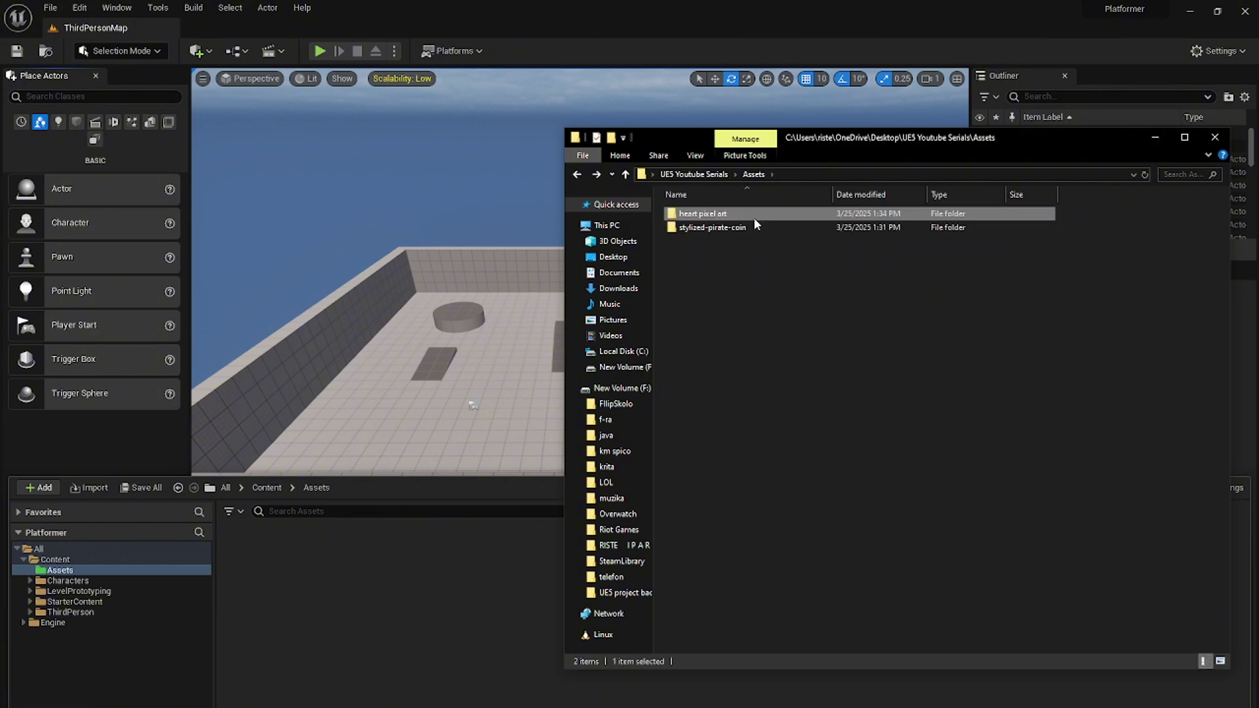
{"action": "left_click_drag", "start_coordinate": [760, 214], "coordinate": [330, 591]}
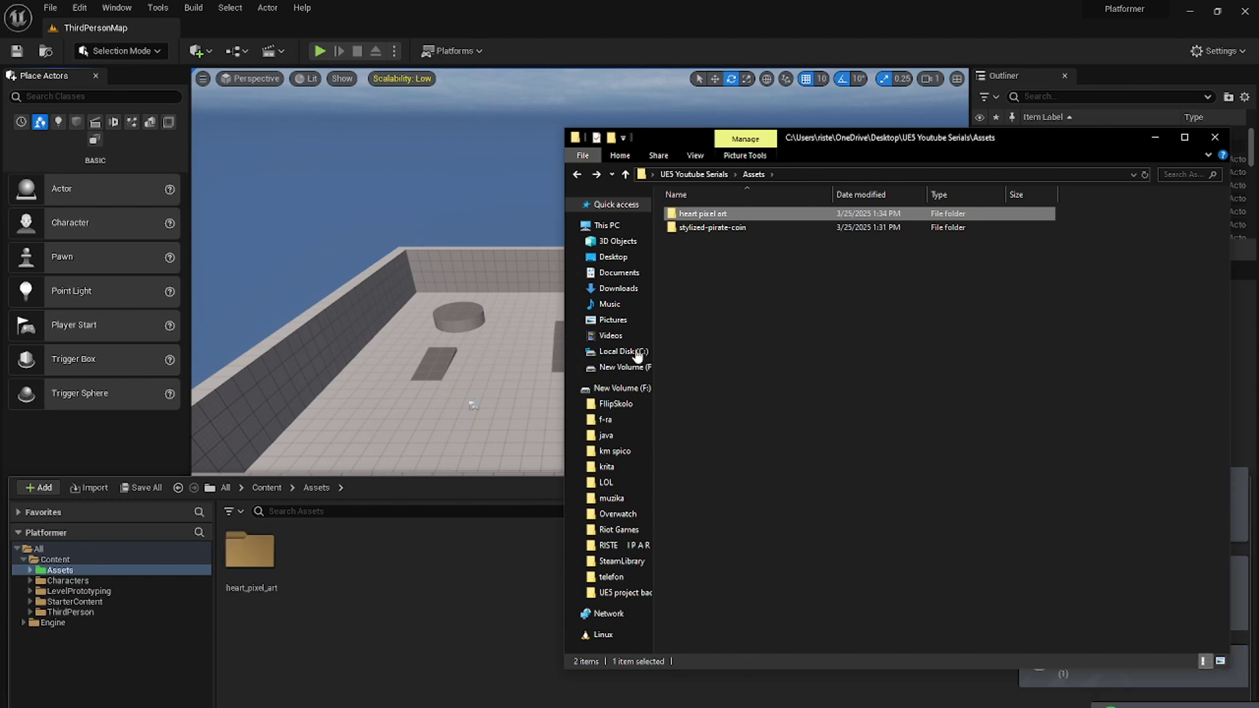
Put the File Explorer window away and open the imported heart_pixel_art folder.
{"action": "left_click_drag", "start_coordinate": [1000, 136], "coordinate": [3, 211]}
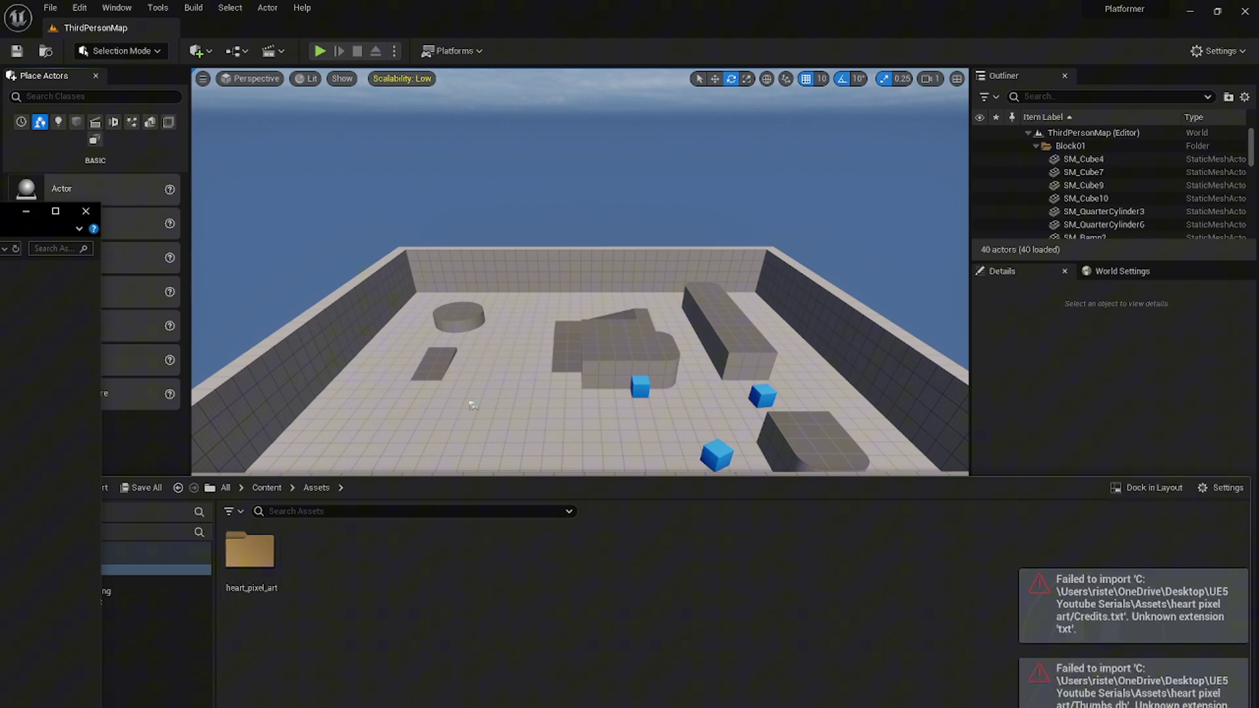
{"action": "left_click", "coordinate": [25, 210]}
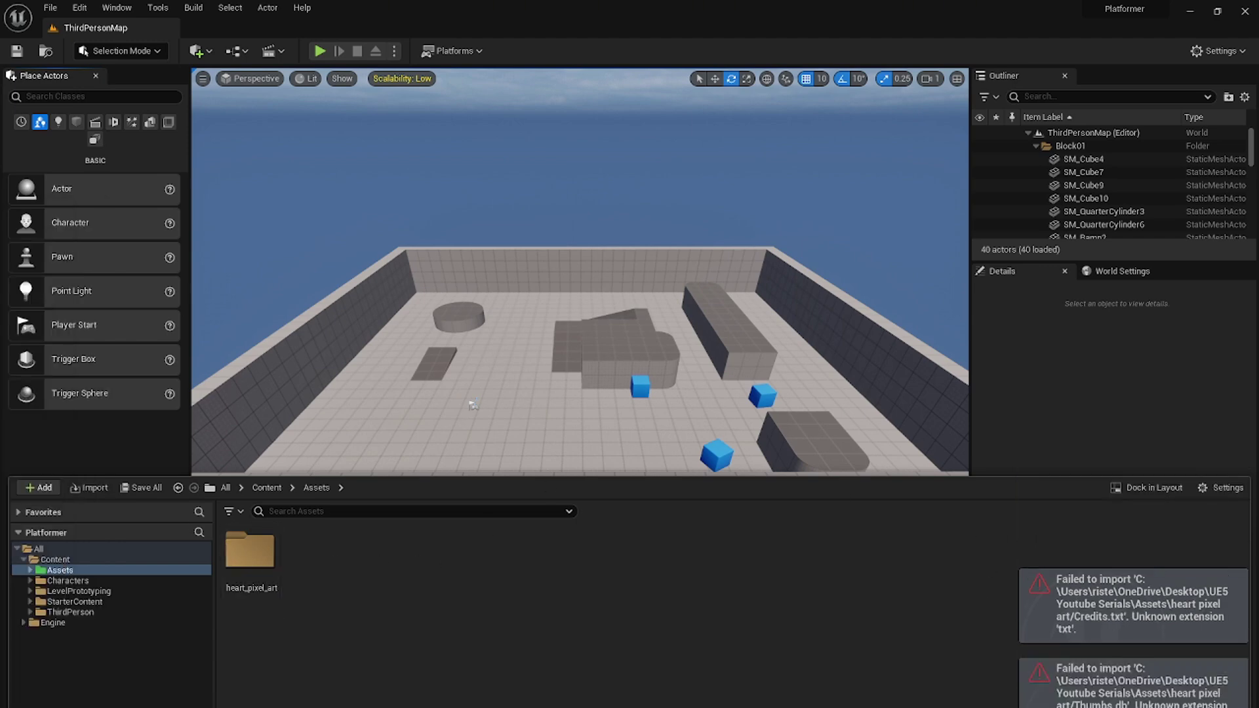
{"action": "left_click", "coordinate": [260, 579]}
{"action": "double_click", "coordinate": [260, 580]}
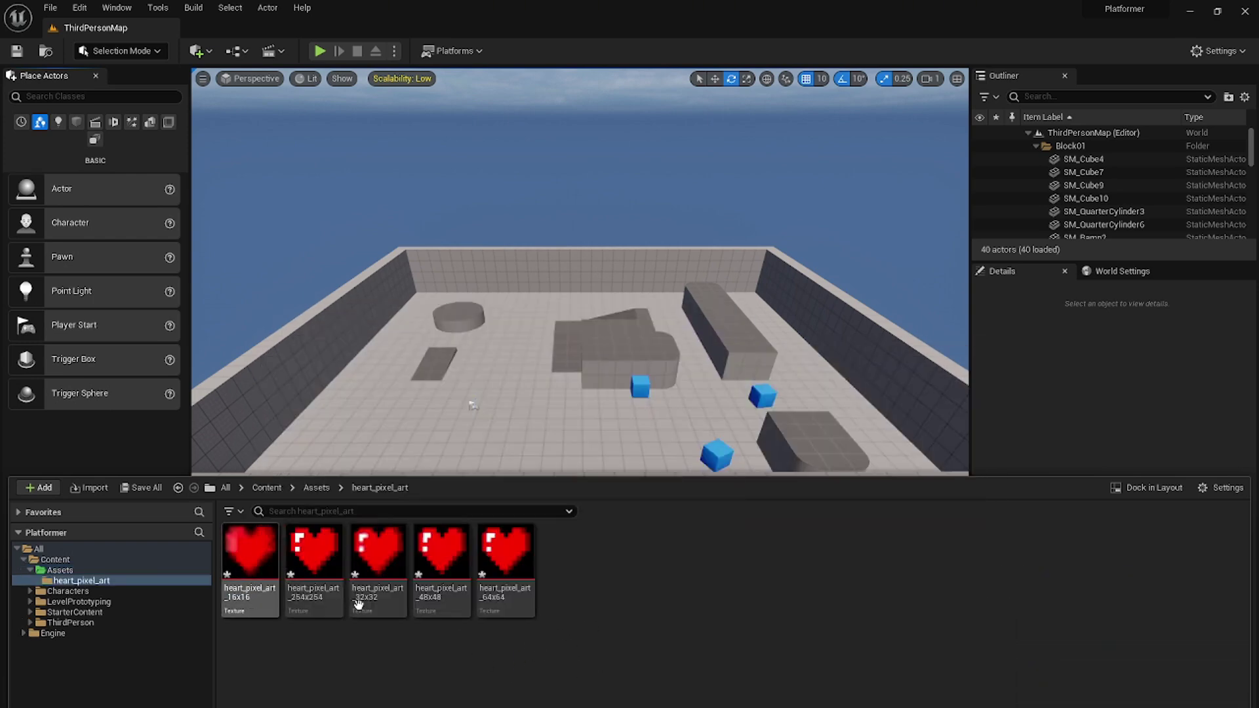
Inspect the imported heart textures, preview heart_pixel_art_64x64 in the texture editor, and return to the Assets folder.
{"action": "left_click", "coordinate": [244, 592]}
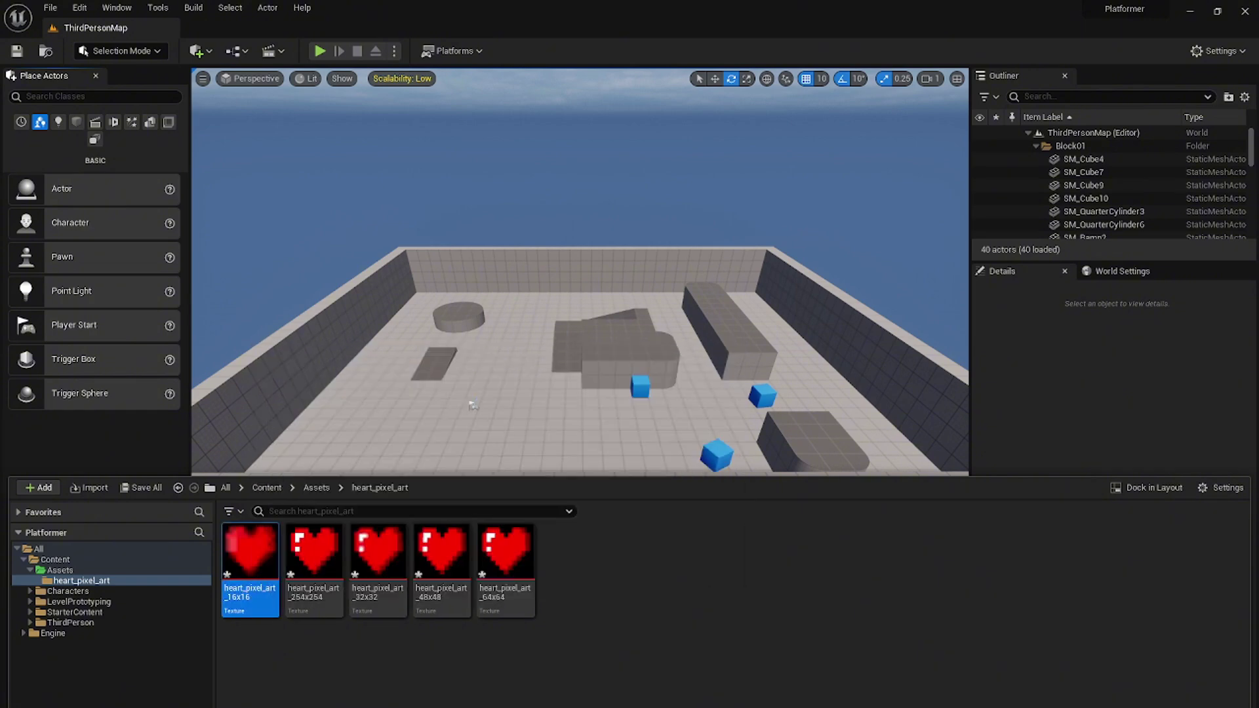
{"action": "left_click", "coordinate": [506, 598], "text": "shift"}
{"action": "left_click", "coordinate": [738, 640]}
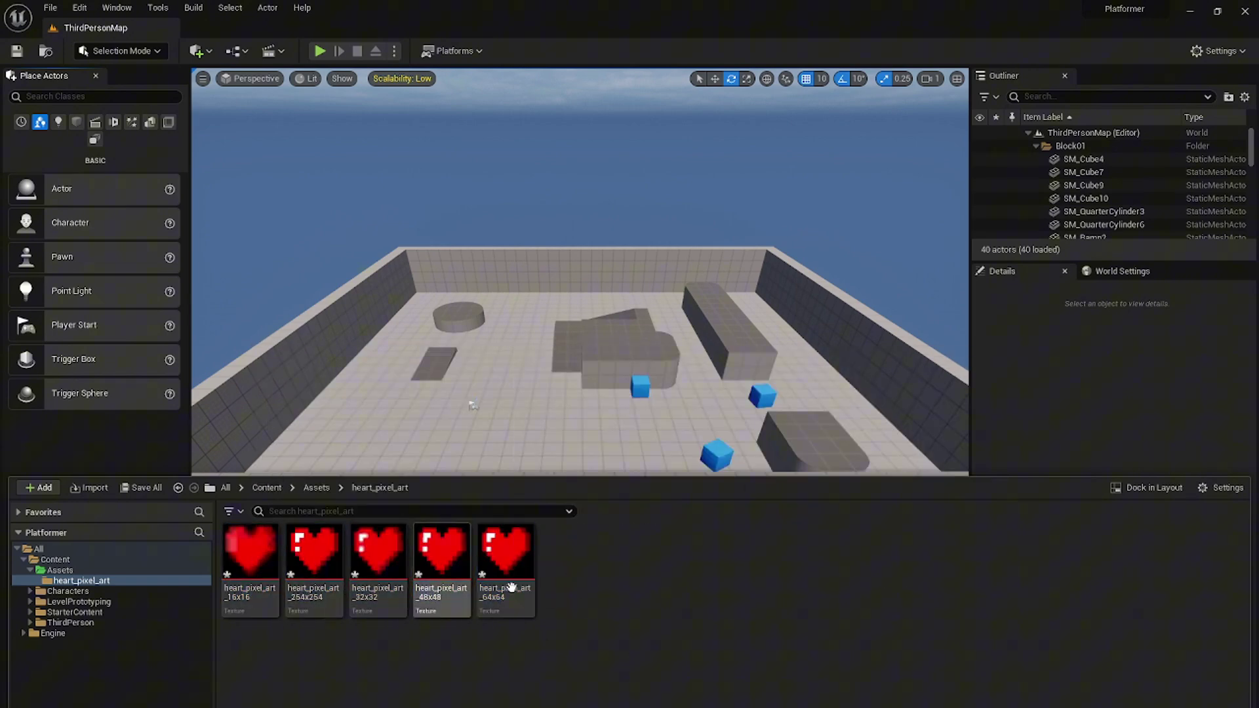
{"action": "left_click", "coordinate": [441, 564]}
{"action": "double_click", "coordinate": [506, 563]}
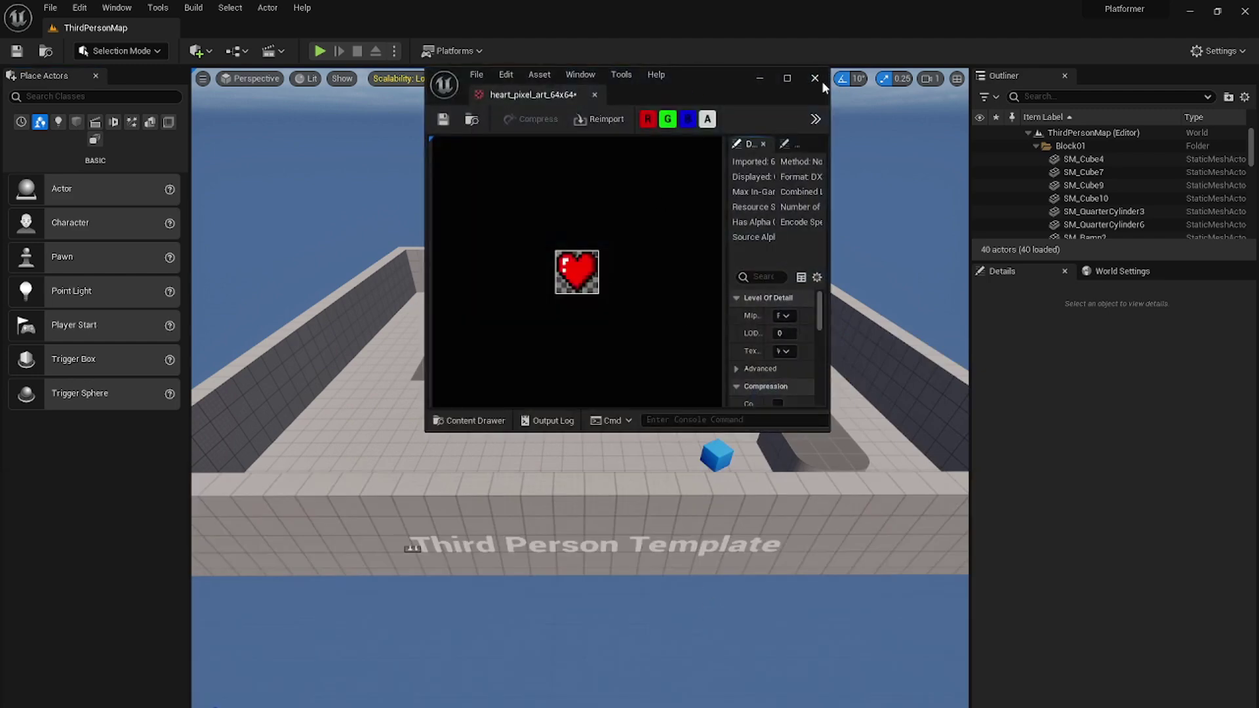
{"action": "left_click", "coordinate": [815, 78]}
{"action": "key", "text": "ctrl+space"}
{"action": "key", "text": "alt+Left"}
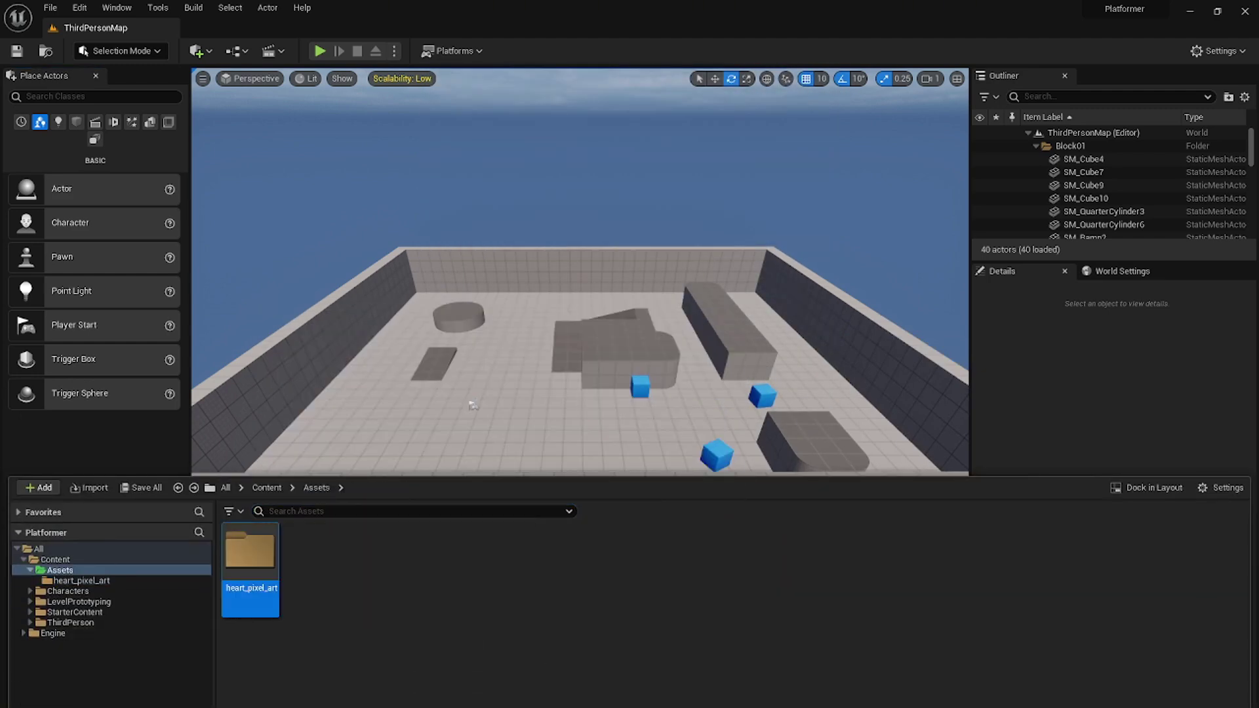
Import model.obj from the stylized-pirate-coin source folder on disk into Assets, keeping the default import settings.
{"action": "left_click_drag", "start_coordinate": [0, 136], "coordinate": [822, 68]}
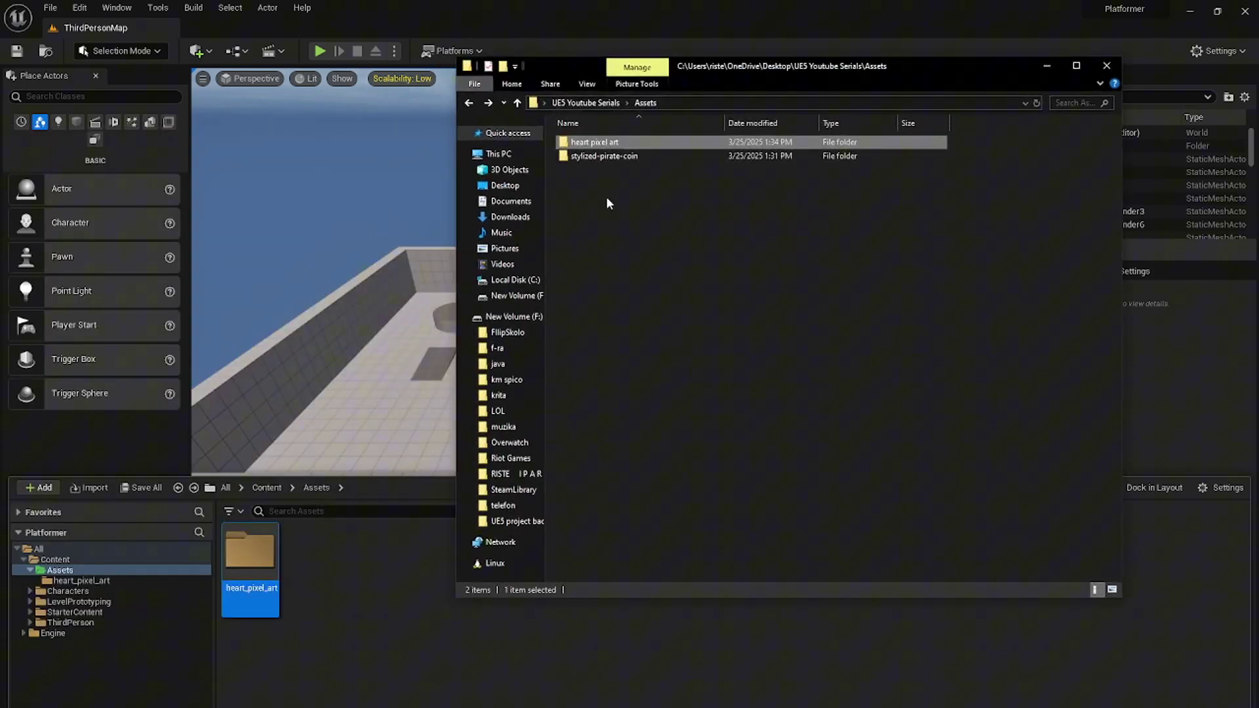
{"action": "left_click_drag", "start_coordinate": [587, 67], "coordinate": [632, 128]}
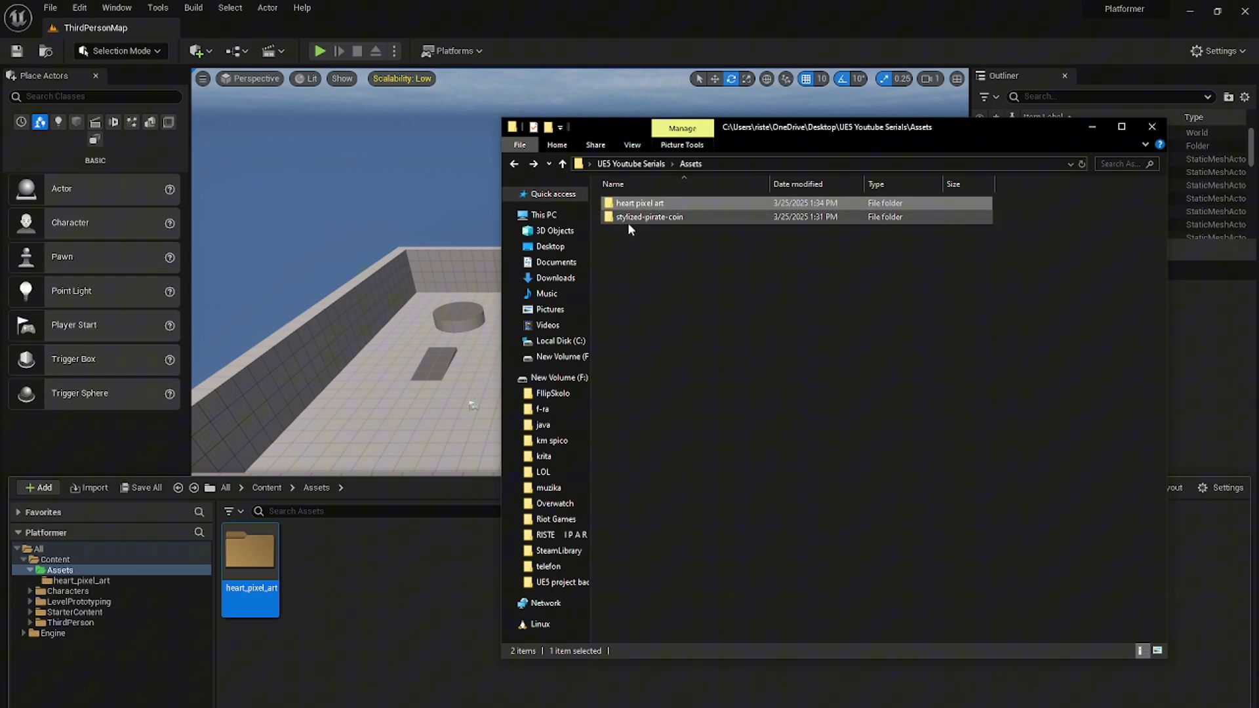
{"action": "double_click", "coordinate": [678, 222]}
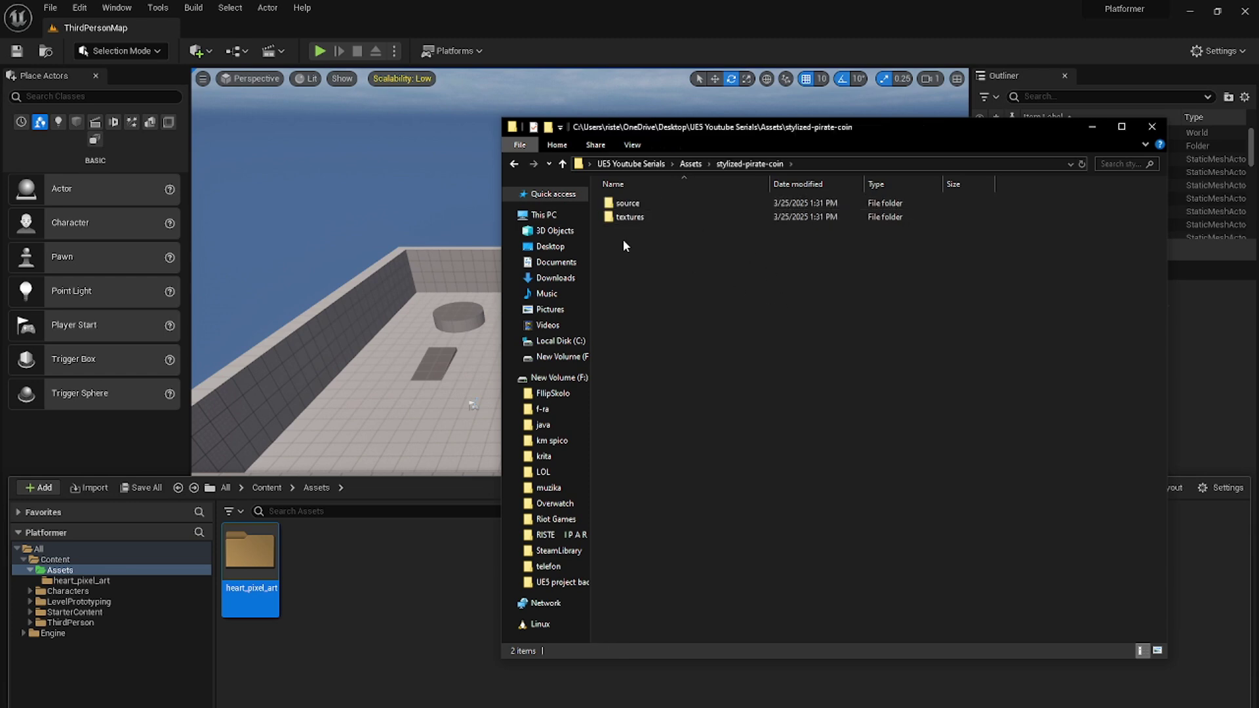
{"action": "left_click_drag", "start_coordinate": [623, 240], "coordinate": [426, 599]}
{"action": "double_click", "coordinate": [654, 206]}
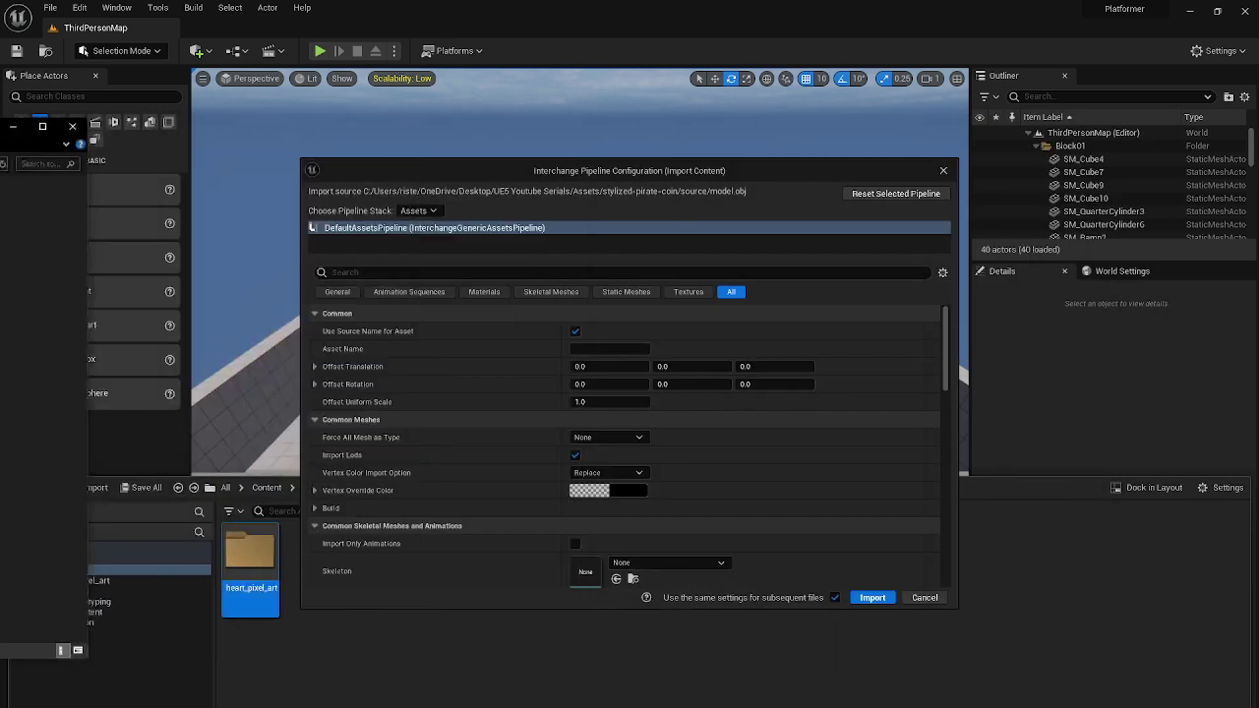
{"action": "scroll", "coordinate": [465, 391], "scroll_direction": "down", "scroll_amount": 8}
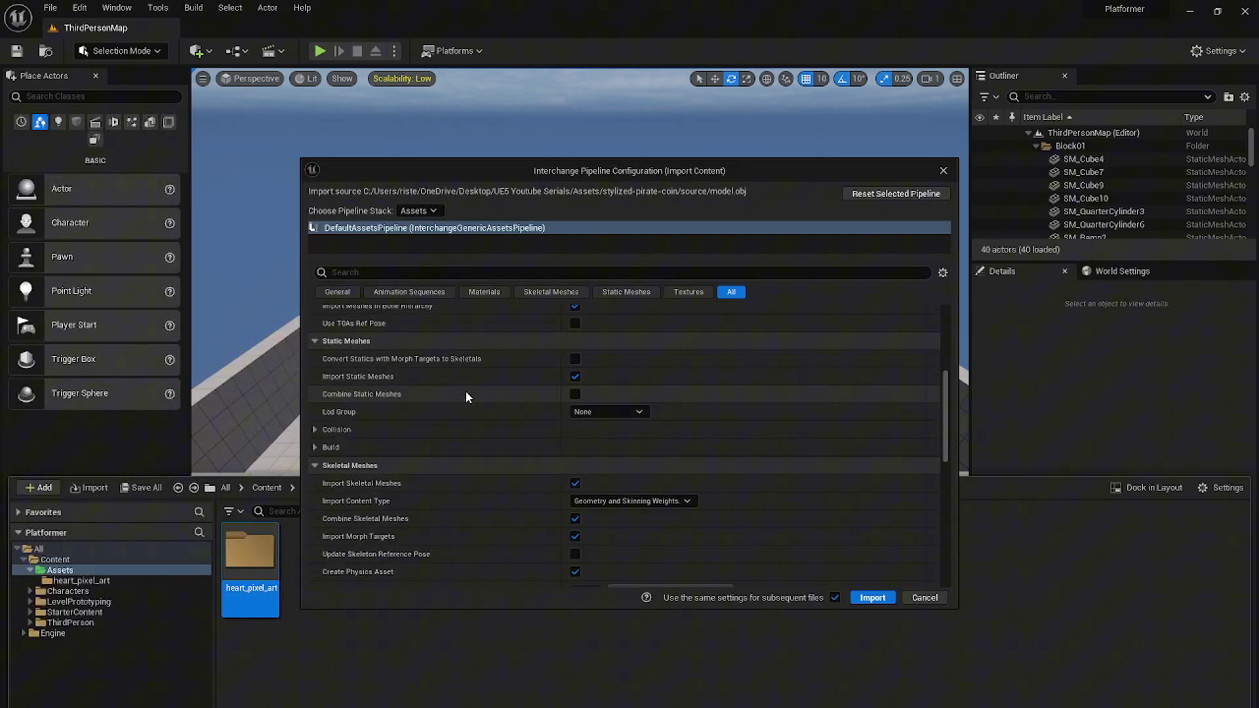
{"action": "scroll", "coordinate": [465, 391], "scroll_direction": "down", "scroll_amount": 3}
{"action": "left_click", "coordinate": [872, 598]}
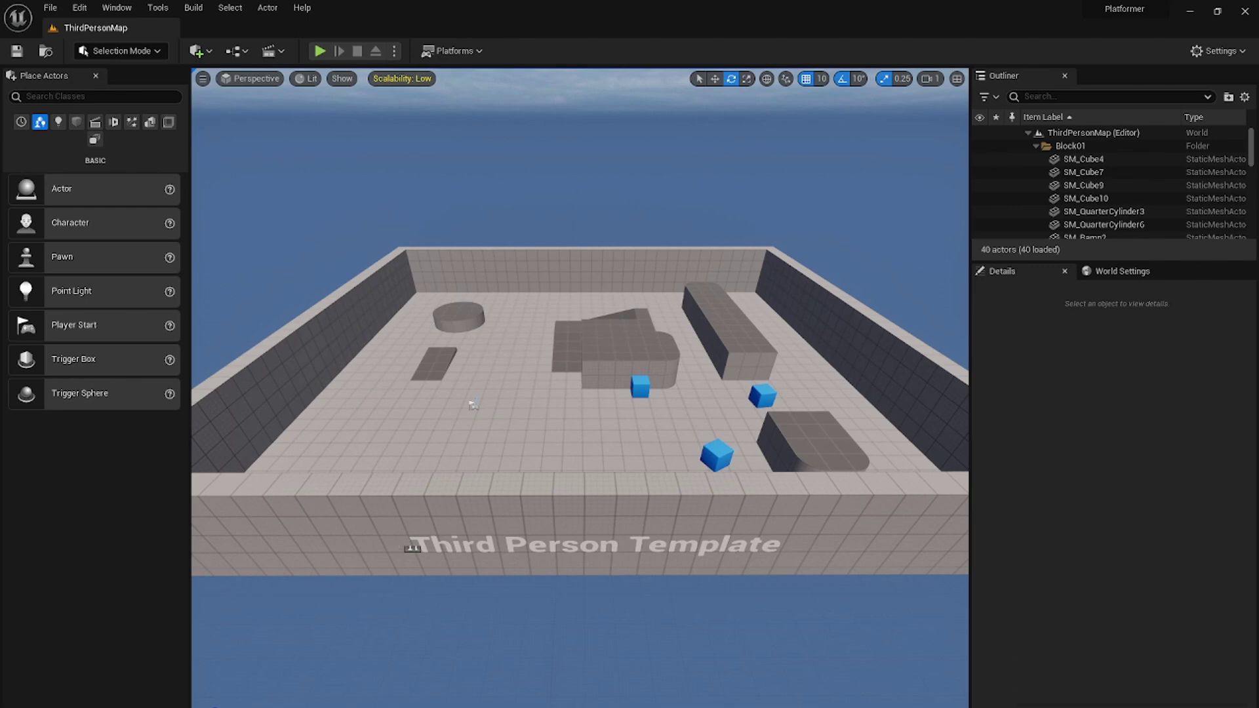
Open the imported coin mesh as a docked tab, inspect it from several sides, save it and close it.
{"action": "key", "text": "ctrl+space"}
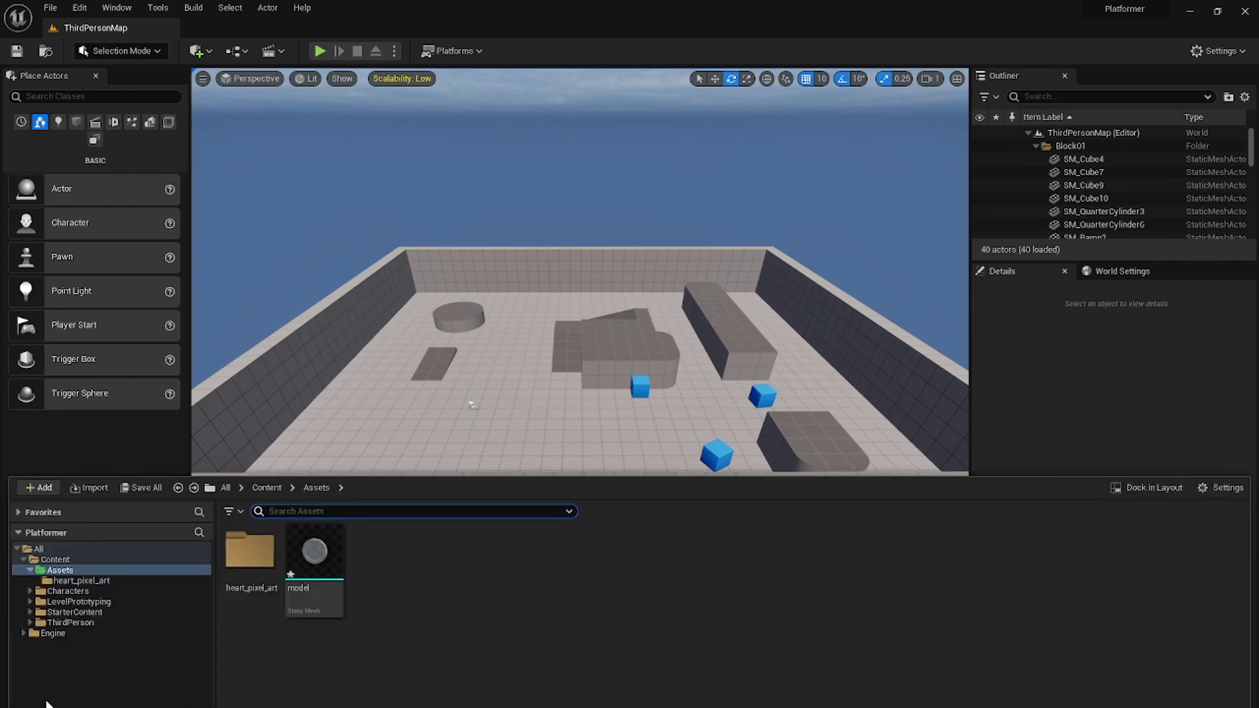
{"action": "double_click", "coordinate": [320, 565]}
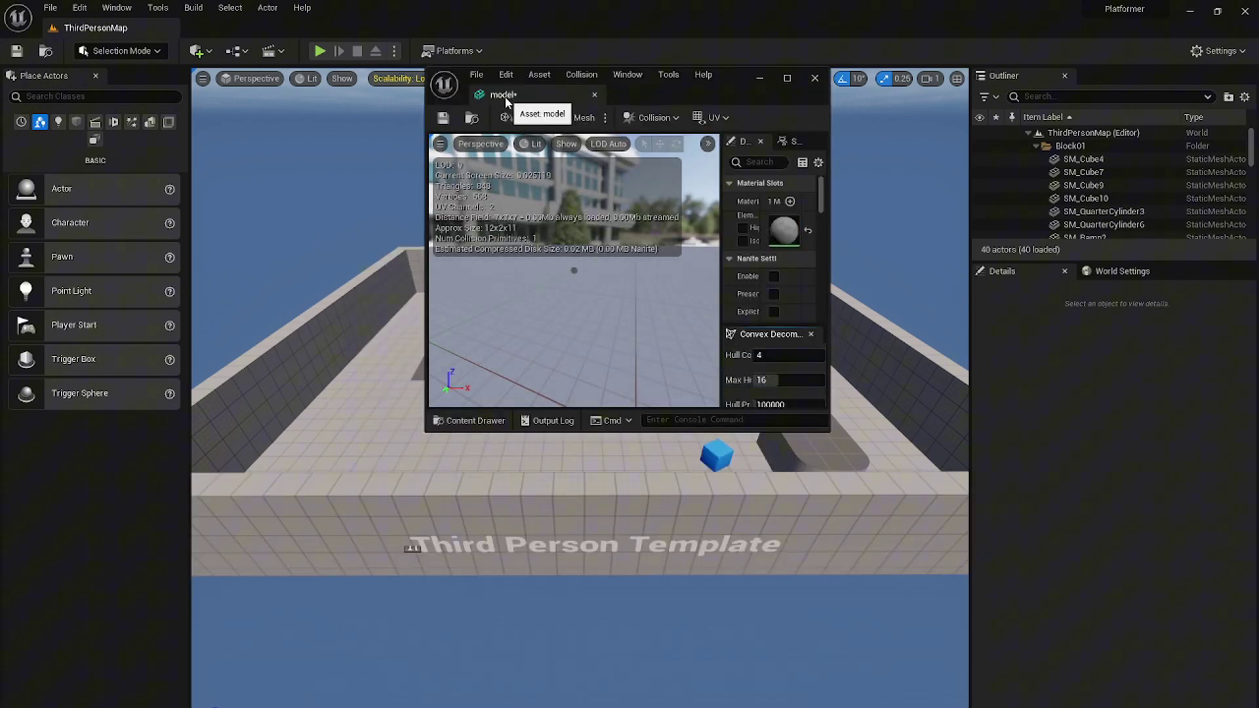
{"action": "left_click_drag", "start_coordinate": [503, 95], "coordinate": [253, 29]}
{"action": "scroll", "coordinate": [536, 344], "scroll_direction": "up", "scroll_amount": 6}
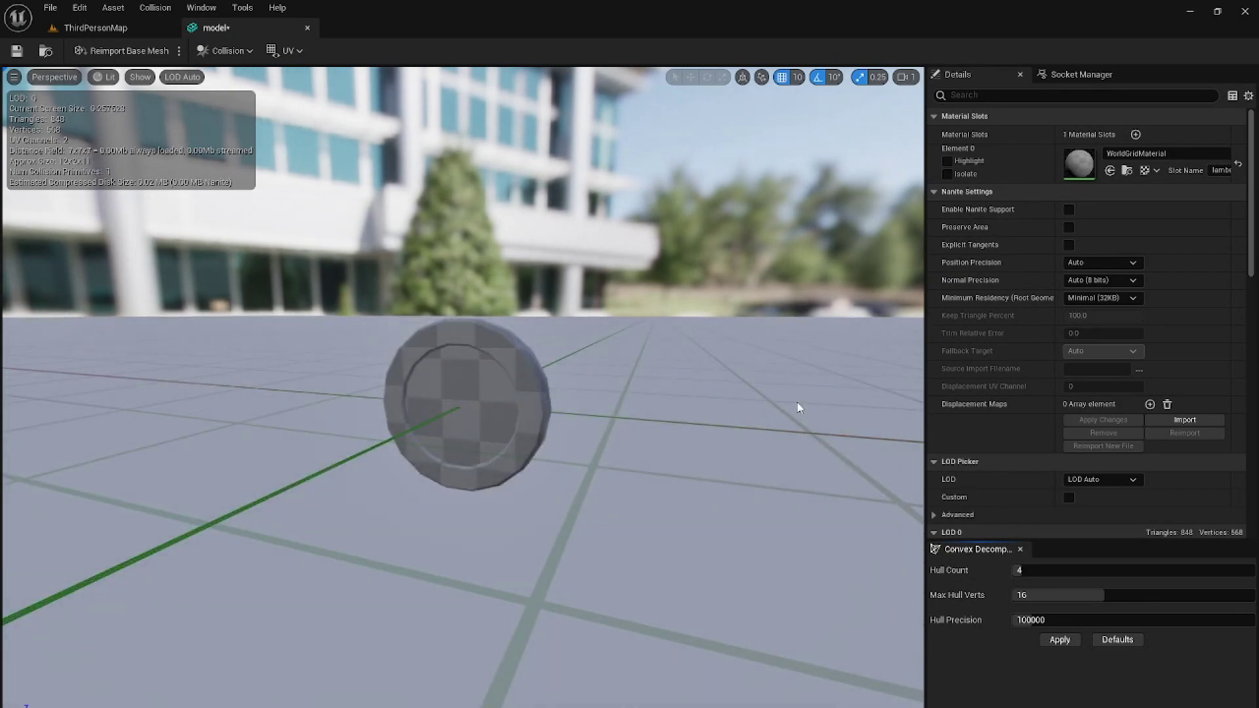
{"action": "right_click_drag", "start_coordinate": [797, 407], "coordinate": [710, 377]}
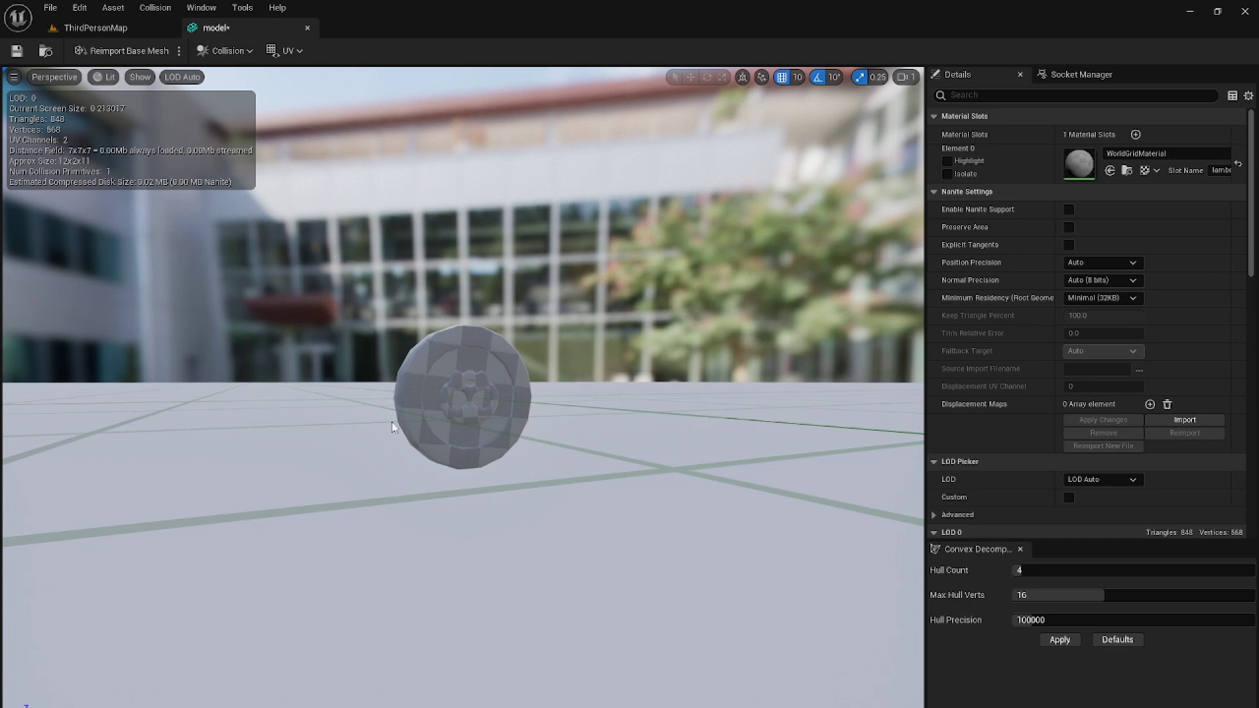
{"action": "left_click", "coordinate": [16, 52]}
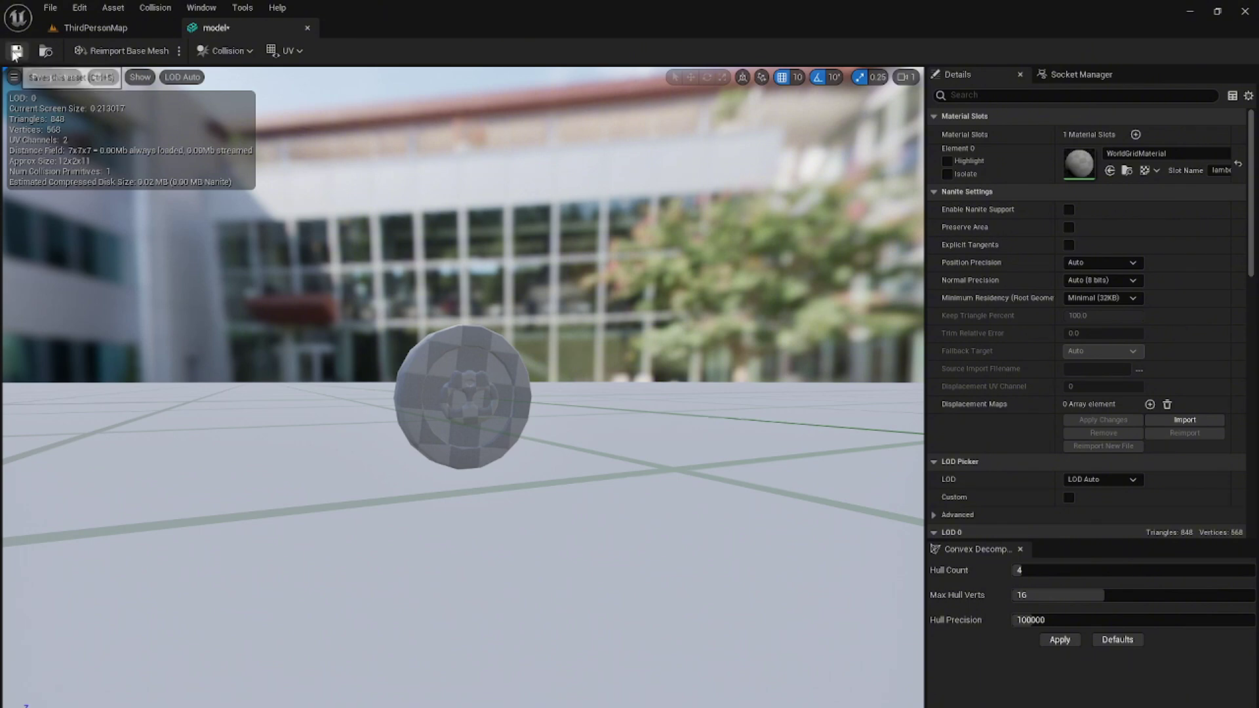
{"action": "left_click", "coordinate": [307, 28]}
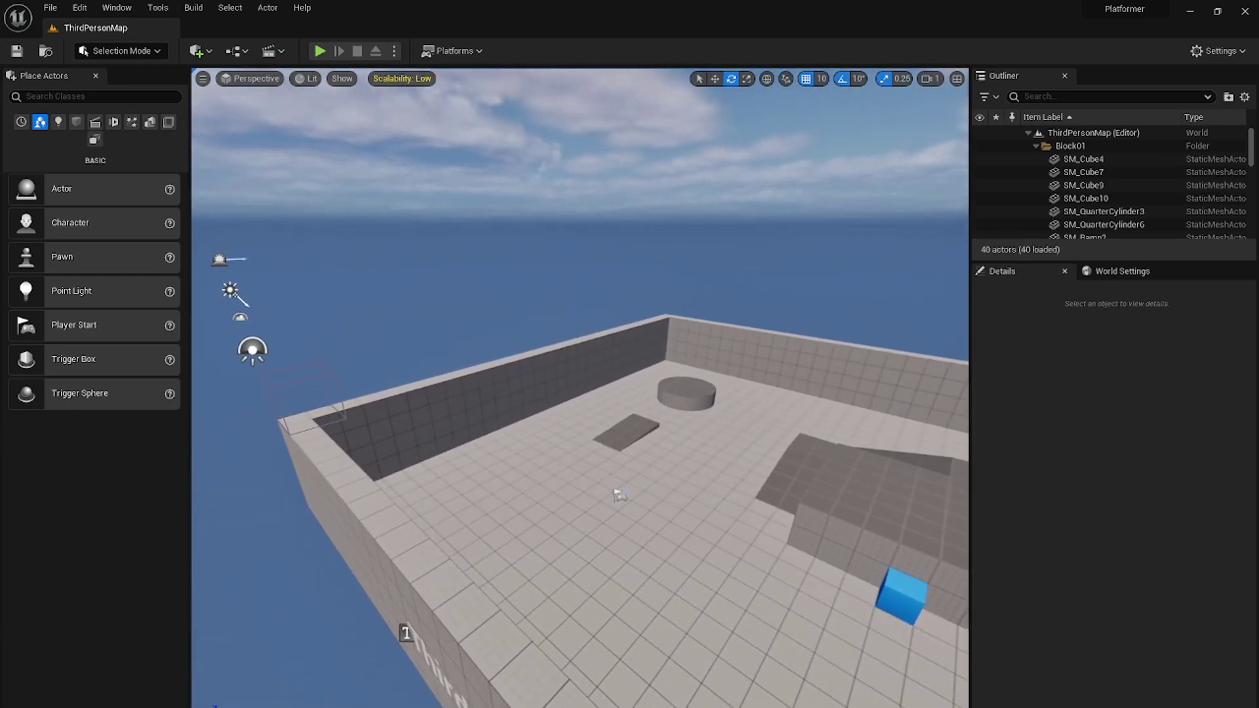
Switch to the Epic Games Launcher, add the Monster for Survival Game pack to the Platformer project, and put the launcher away.
{"action": "left_click_drag", "start_coordinate": [0, 72], "coordinate": [996, 40]}
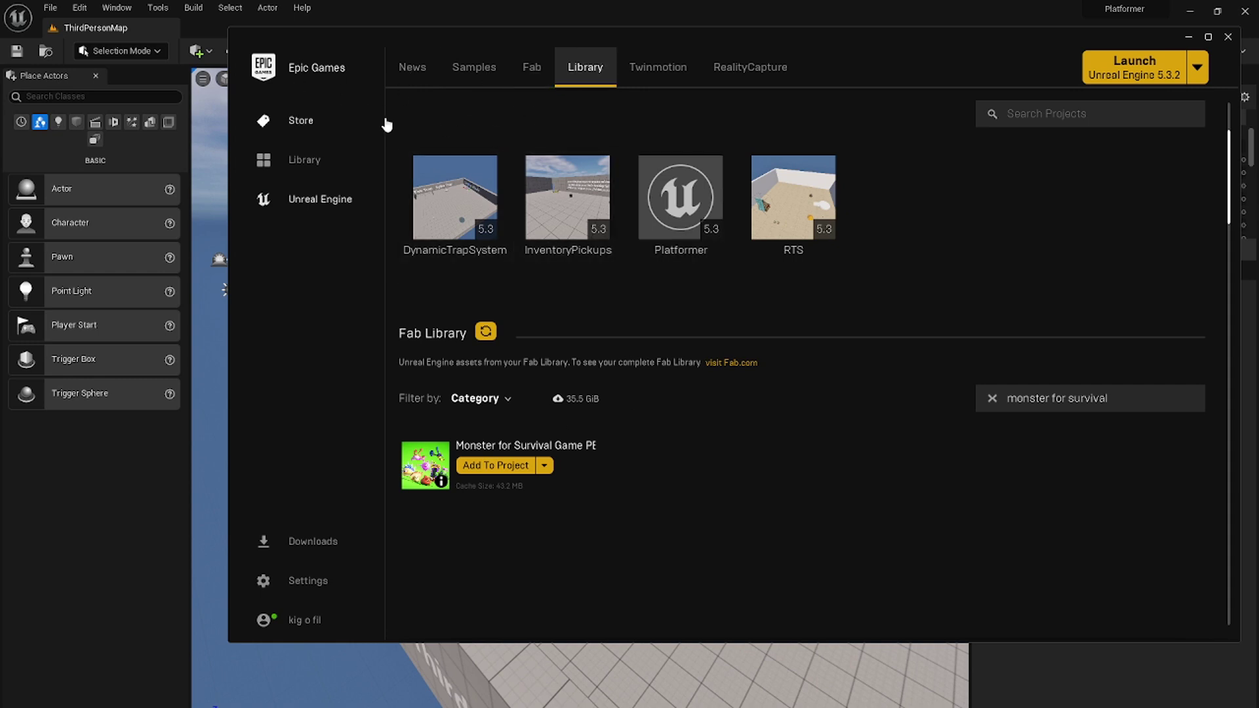
{"action": "left_click", "coordinate": [475, 467]}
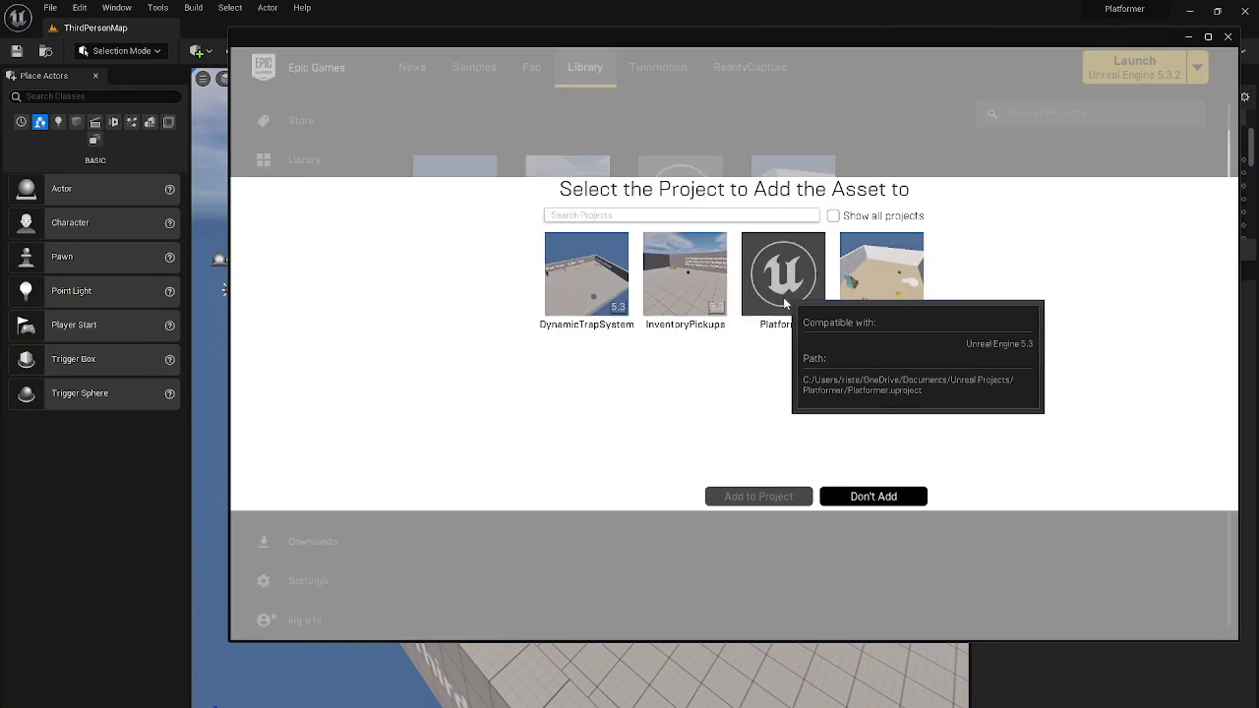
{"action": "left_click", "coordinate": [787, 278]}
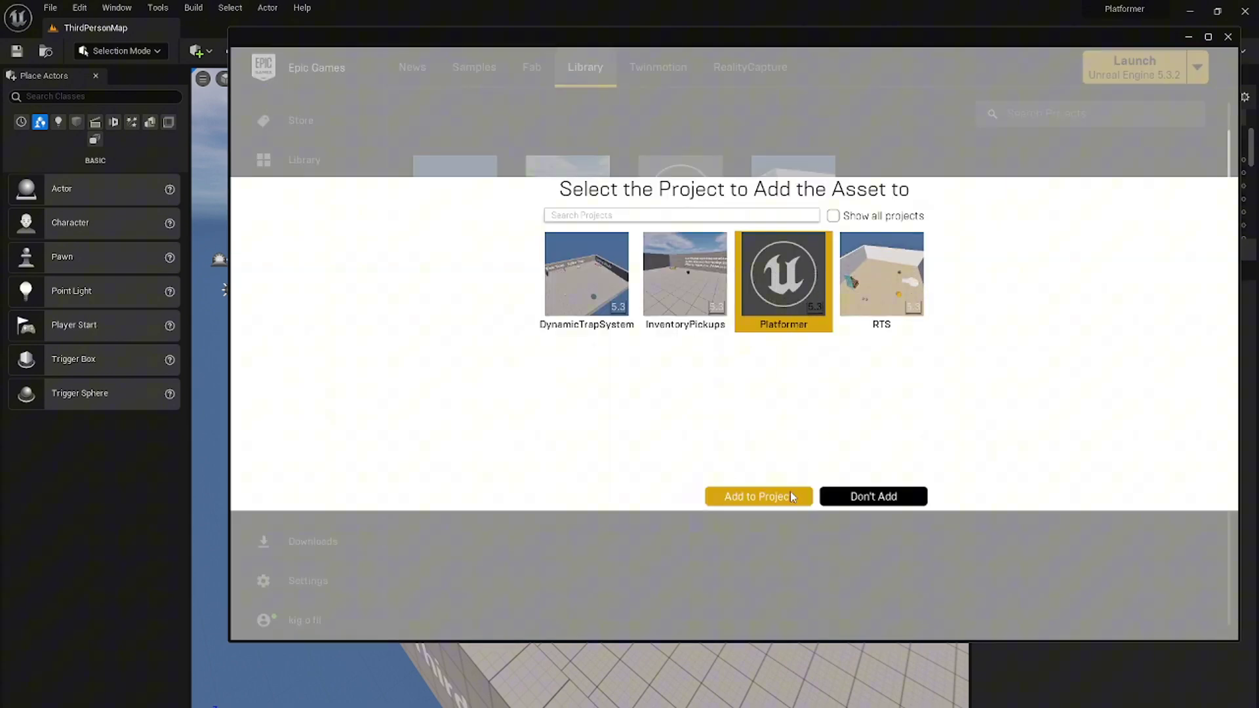
{"action": "left_click", "coordinate": [789, 496]}
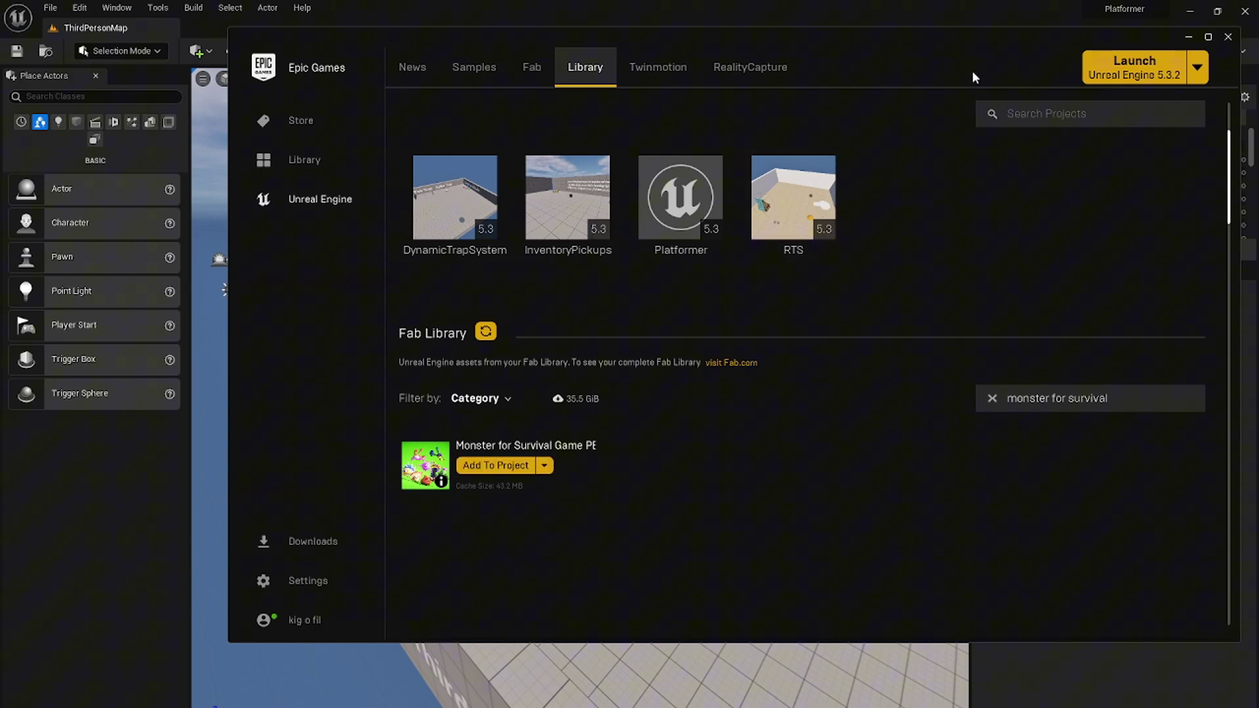
{"action": "left_click_drag", "start_coordinate": [950, 38], "coordinate": [842, 36]}
{"action": "left_click", "coordinate": [1120, 36]}
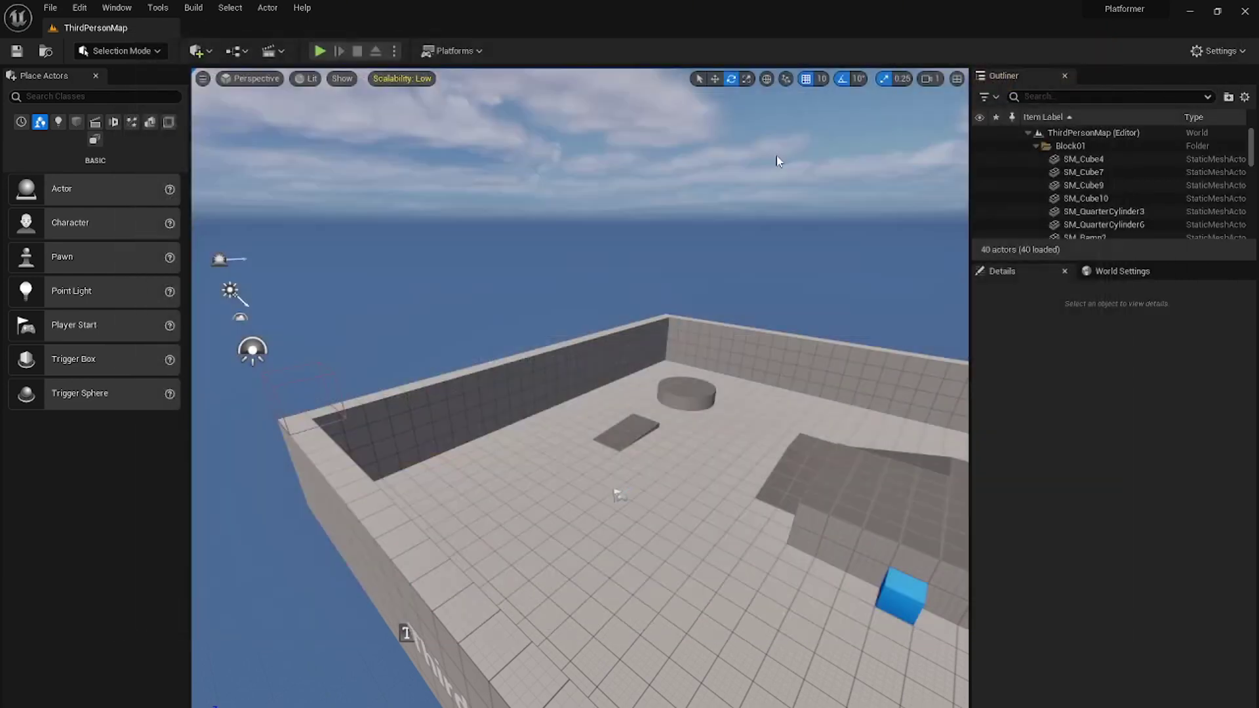
Open the Polyart mesh folder inside MonsterForSurvivalGame.
{"action": "key", "text": "ctrl+space"}
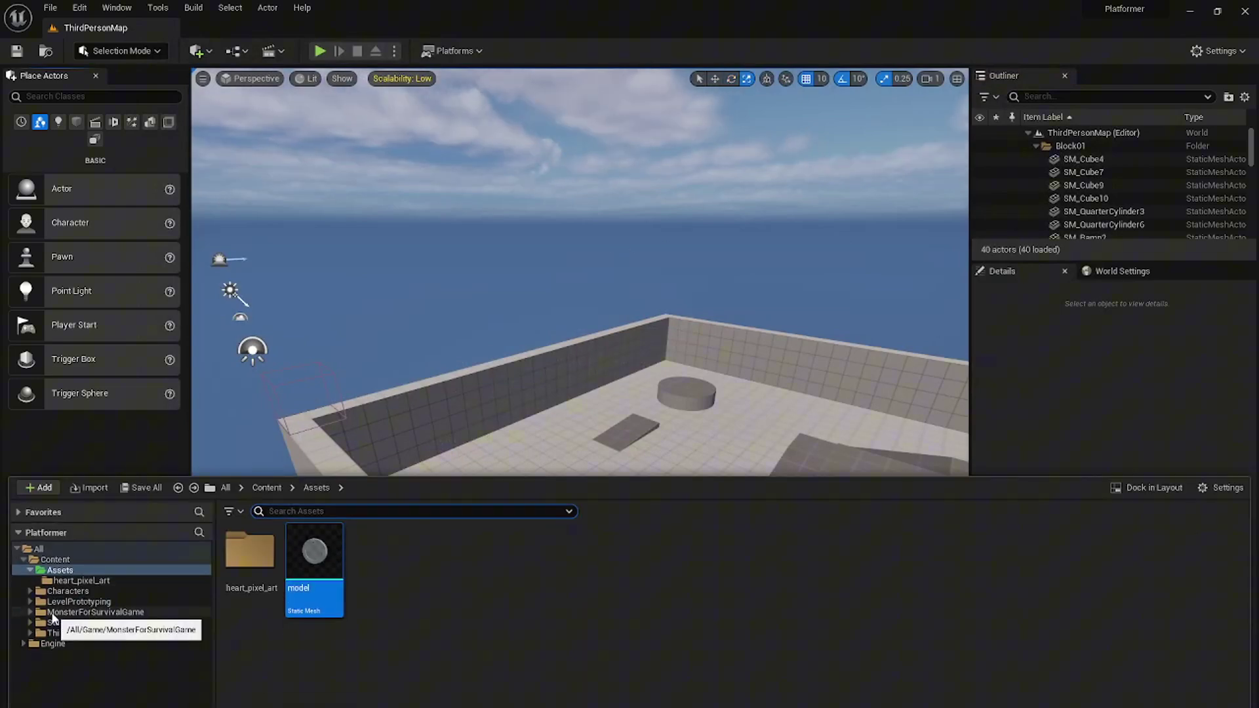
{"action": "left_click", "coordinate": [95, 612]}
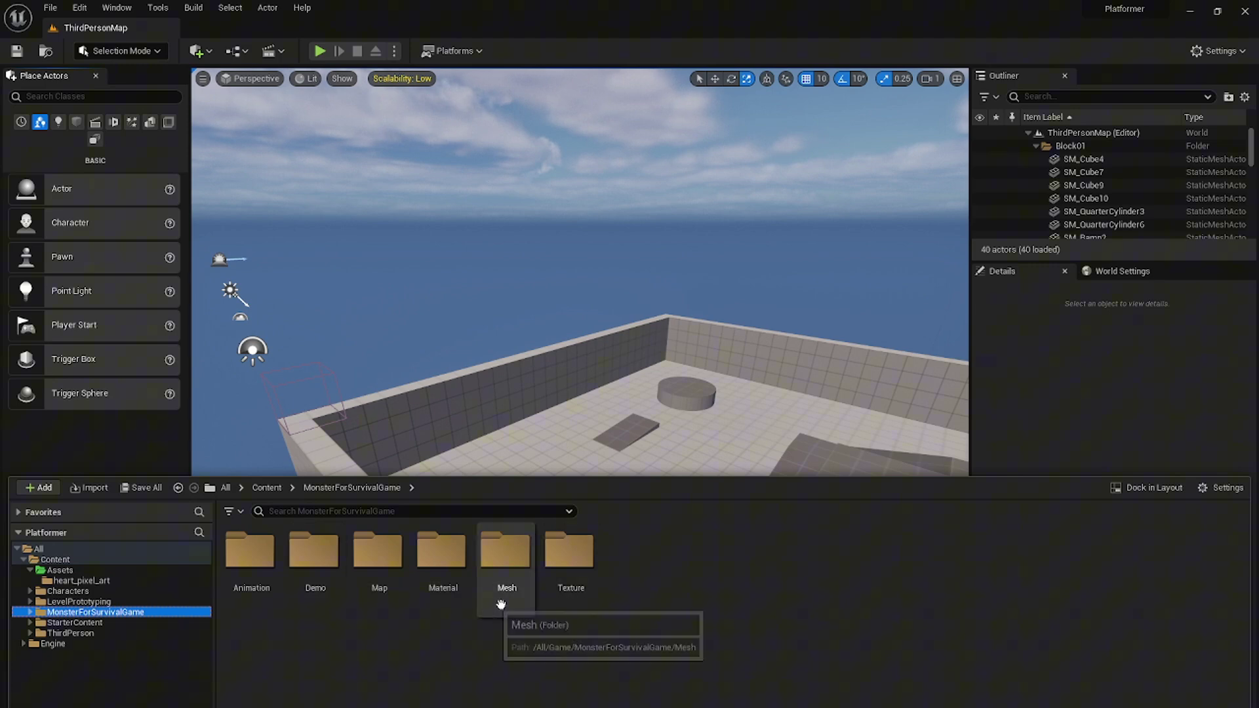
{"action": "double_click", "coordinate": [519, 603]}
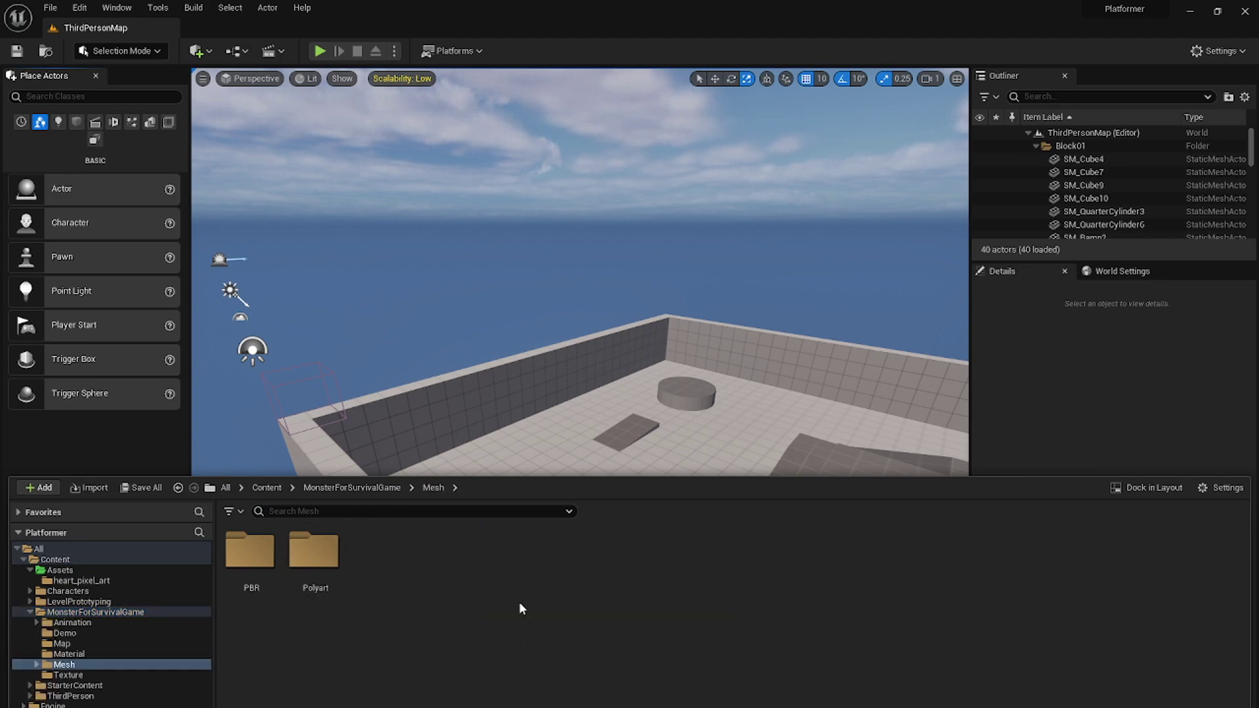
{"action": "double_click", "coordinate": [314, 598]}
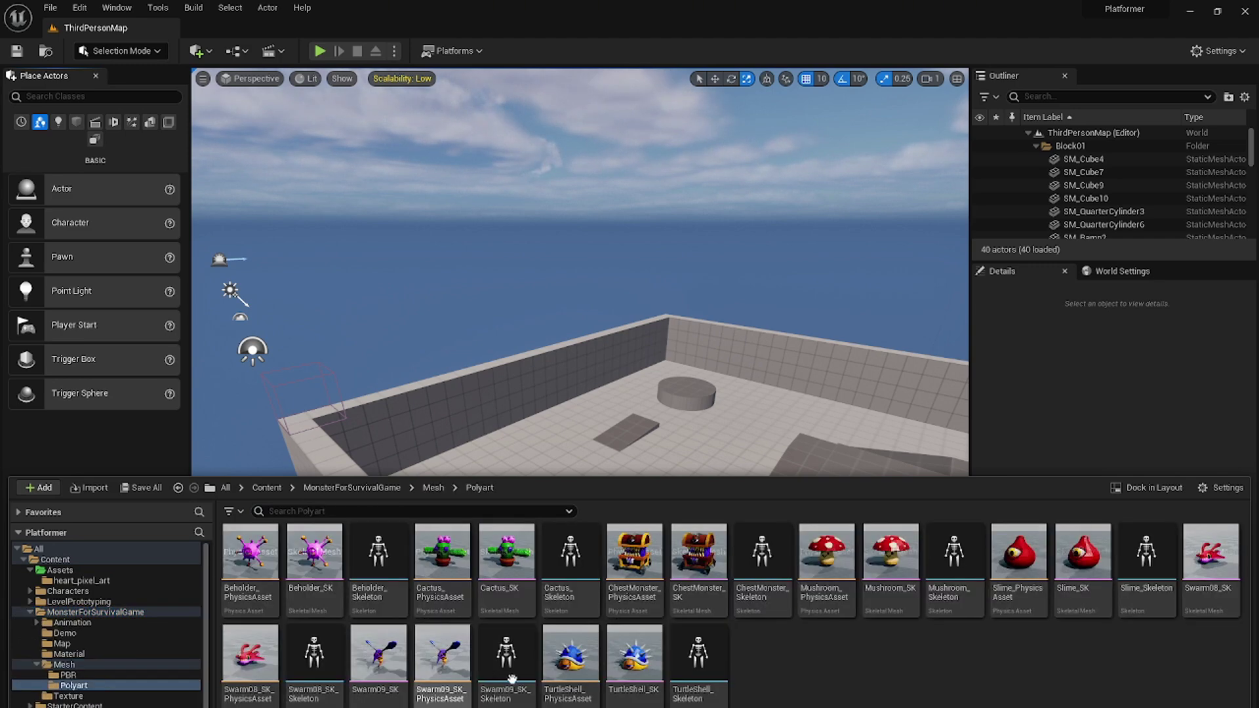
Open the TurtleShell_SK skeletal mesh as a docked tab, inspect it and close it.
{"action": "double_click", "coordinate": [643, 664]}
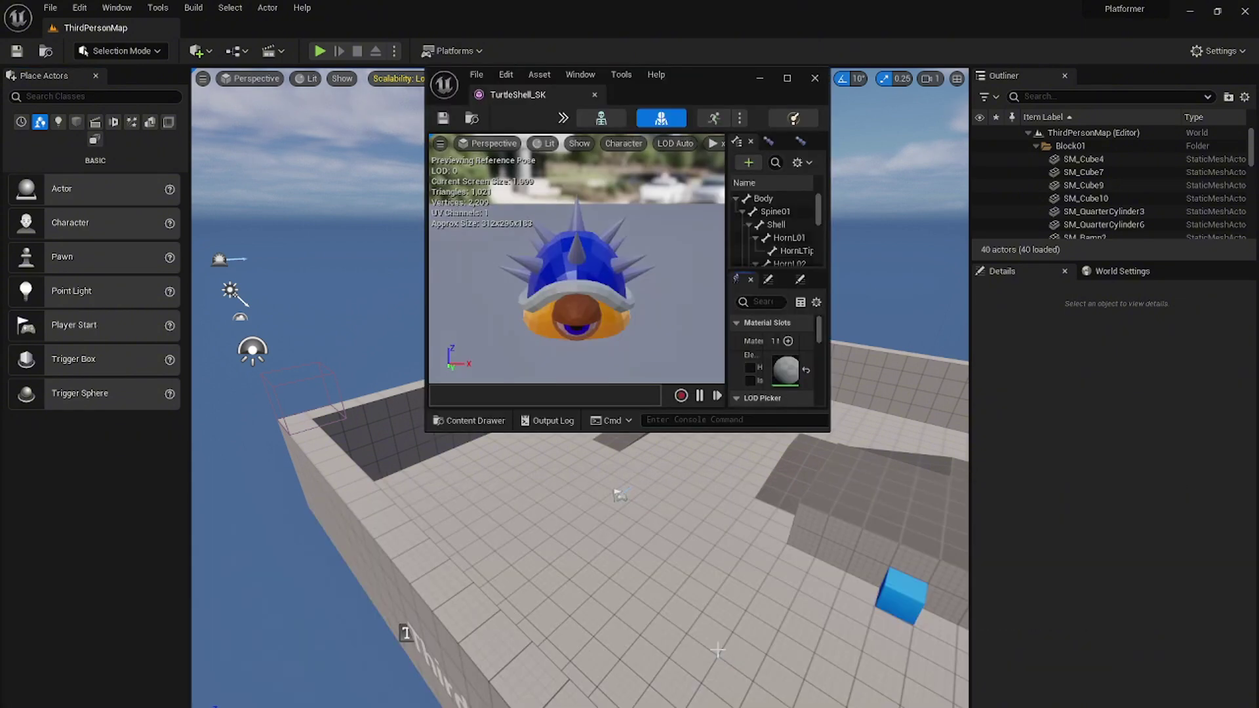
{"action": "left_click_drag", "start_coordinate": [468, 94], "coordinate": [283, 38]}
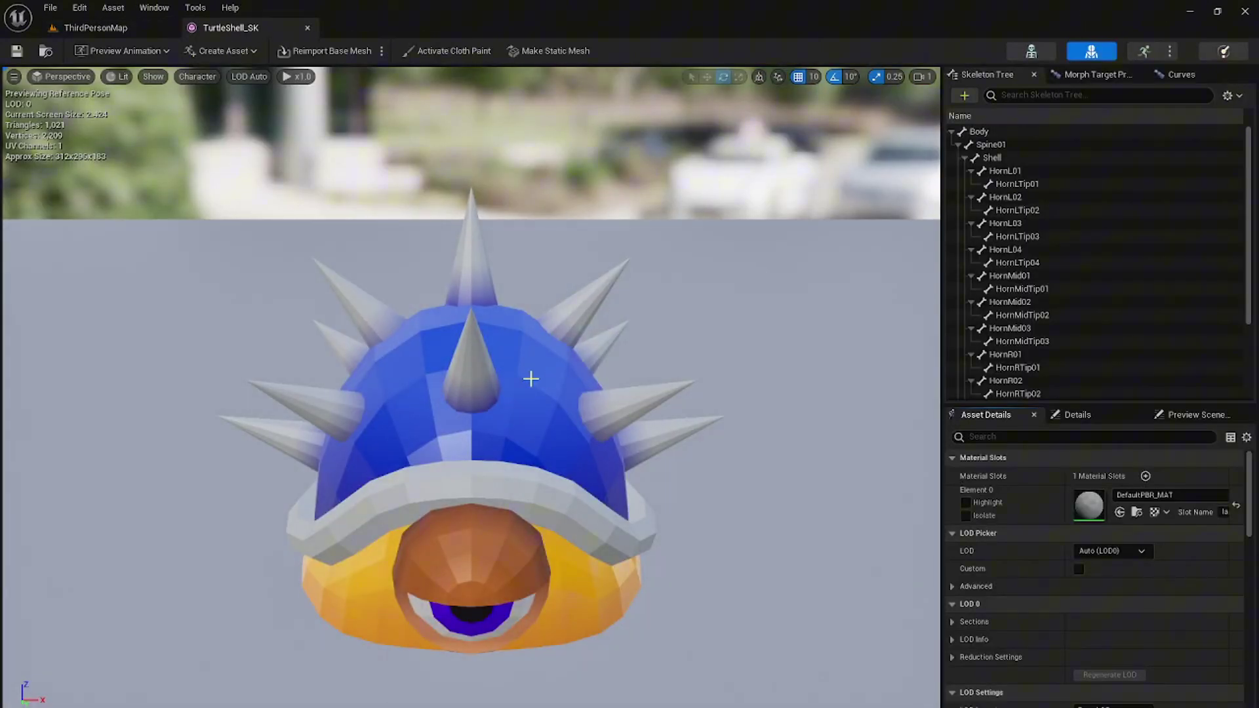
{"action": "right_click_drag", "start_coordinate": [548, 378], "coordinate": [481, 278]}
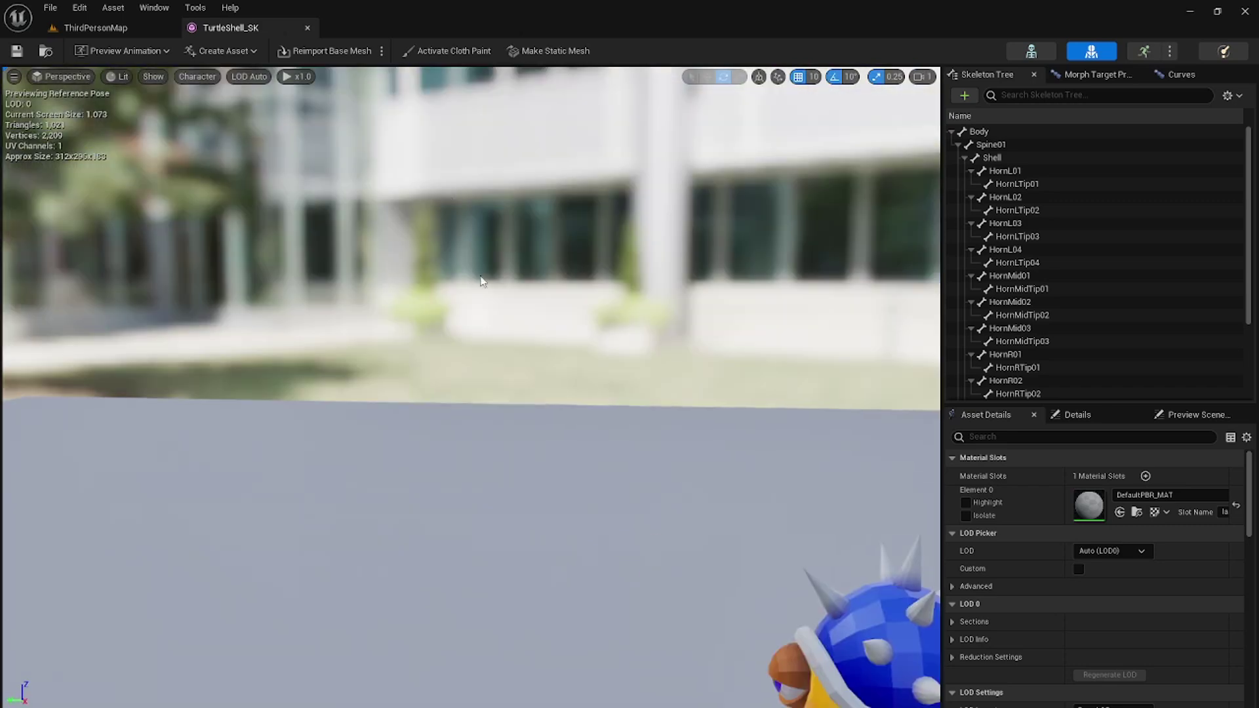
{"action": "middle_click", "coordinate": [261, 28]}
Go back to the MonsterForSurvivalGame folder and open its Animation > Polyart > TurtleShell subfolder.
{"action": "key", "text": "ctrl+space"}
{"action": "left_click", "coordinate": [800, 698]}
{"action": "key", "text": "alt+Left"}
{"action": "key", "text": "alt+Left"}
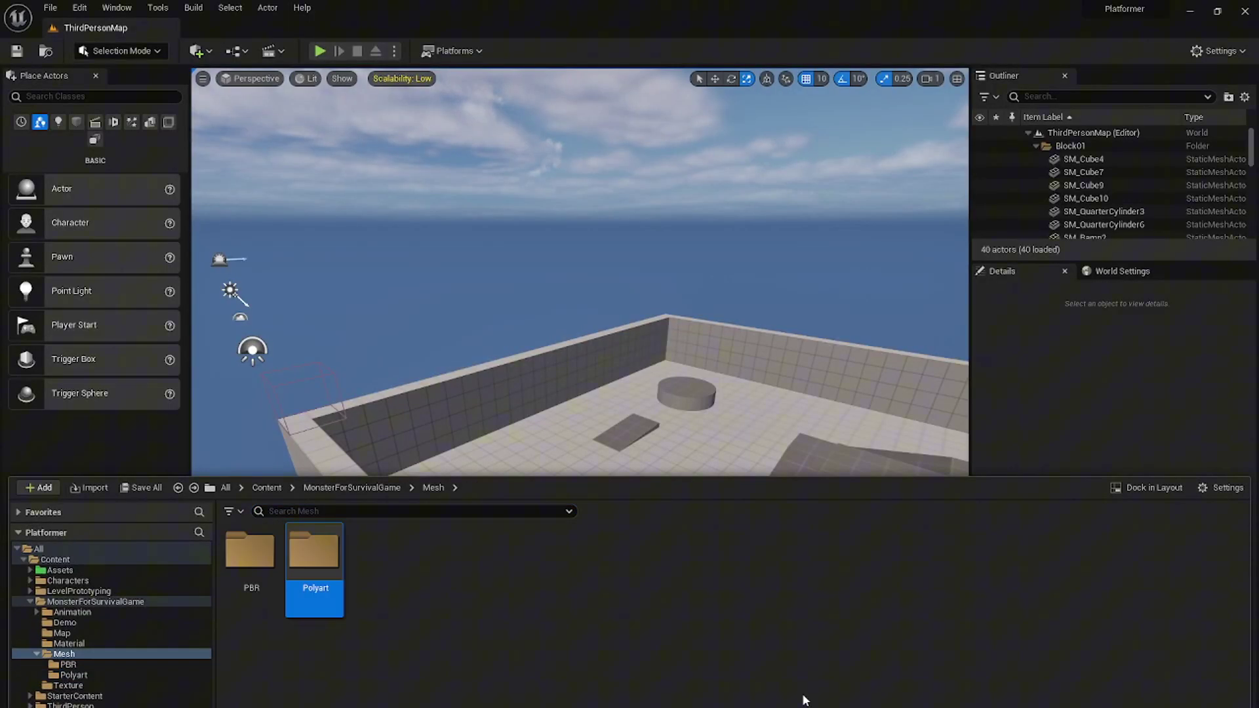
{"action": "double_click", "coordinate": [261, 600]}
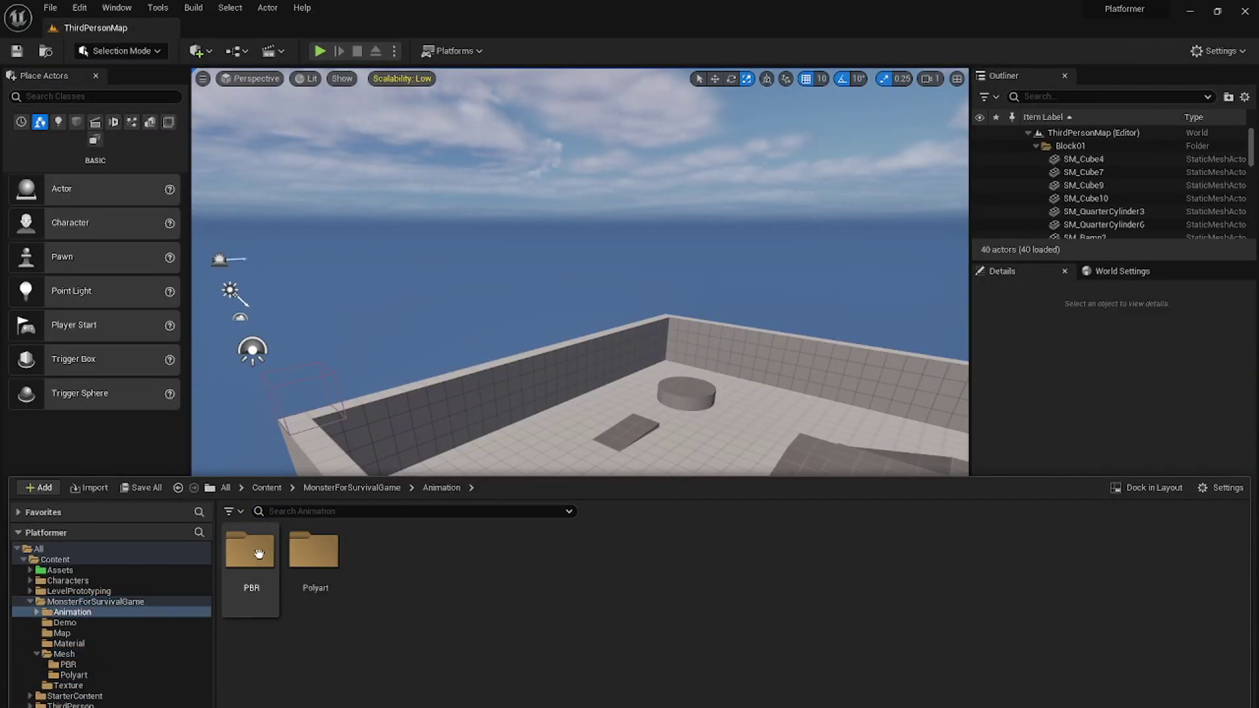
{"action": "double_click", "coordinate": [333, 575]}
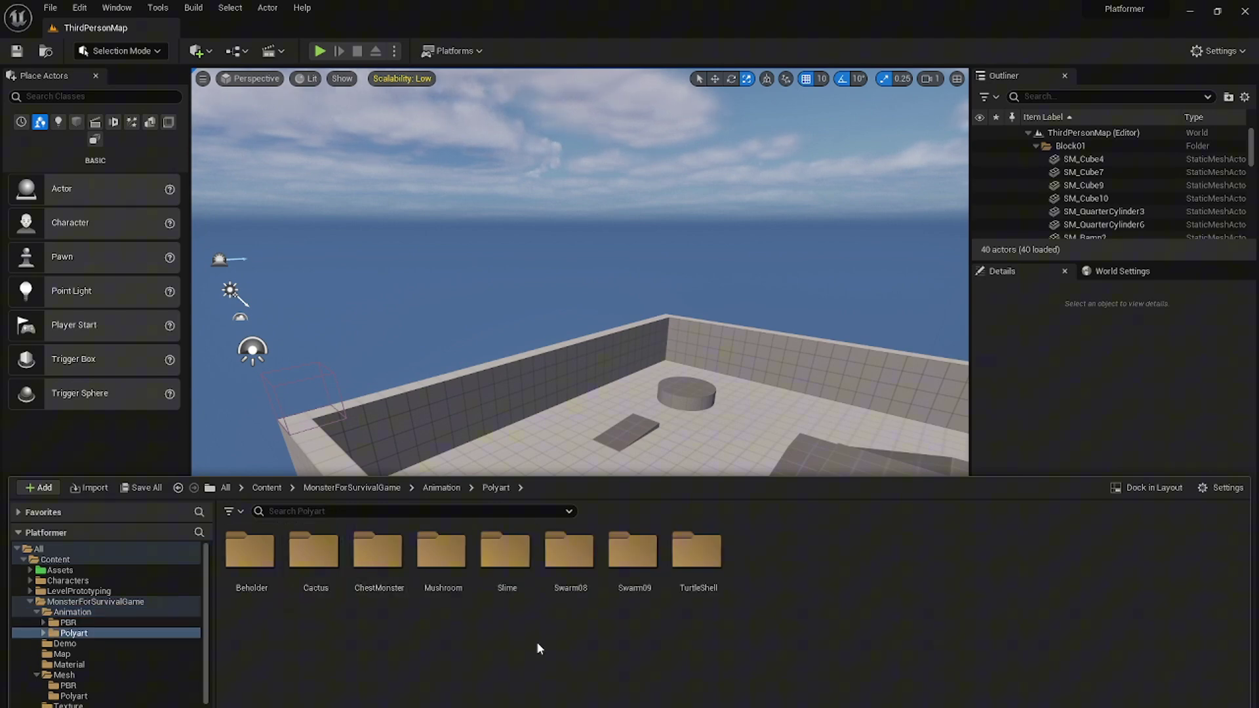
{"action": "double_click", "coordinate": [695, 577]}
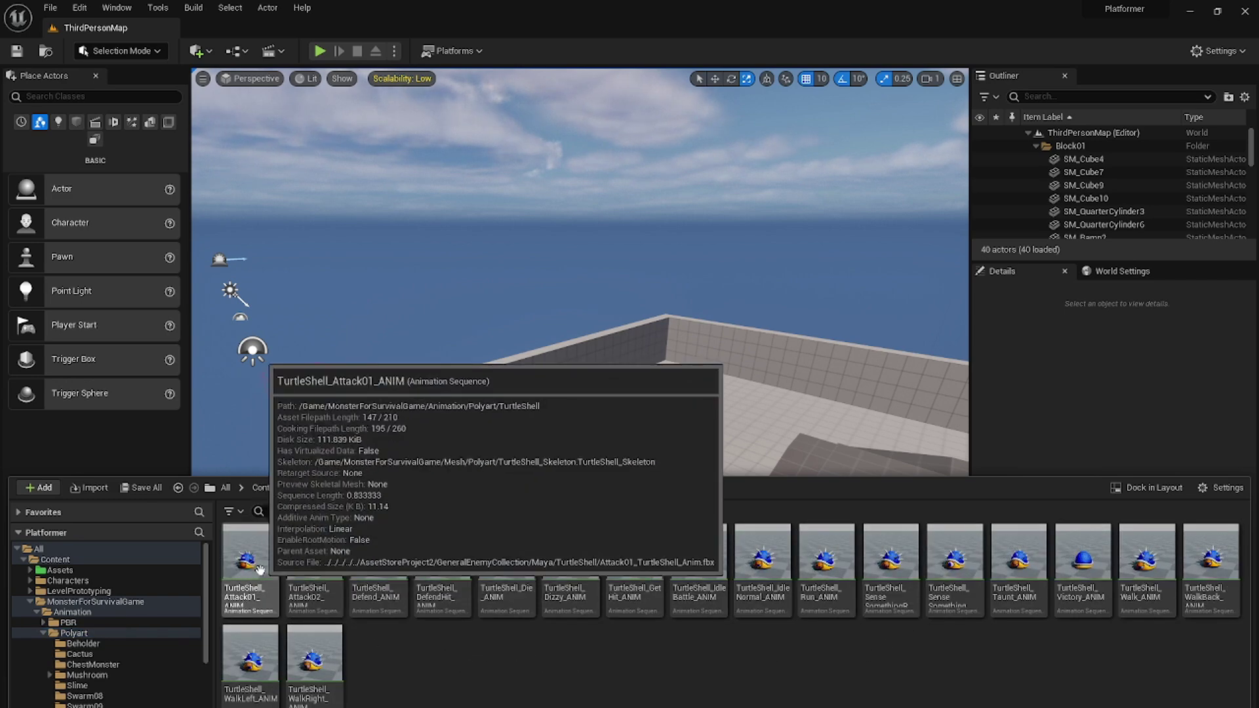
Preview the TurtleShell_Attack01_ANIM animation in a docked tab and close it.
{"action": "left_click", "coordinate": [260, 569]}
{"action": "double_click", "coordinate": [259, 569]}
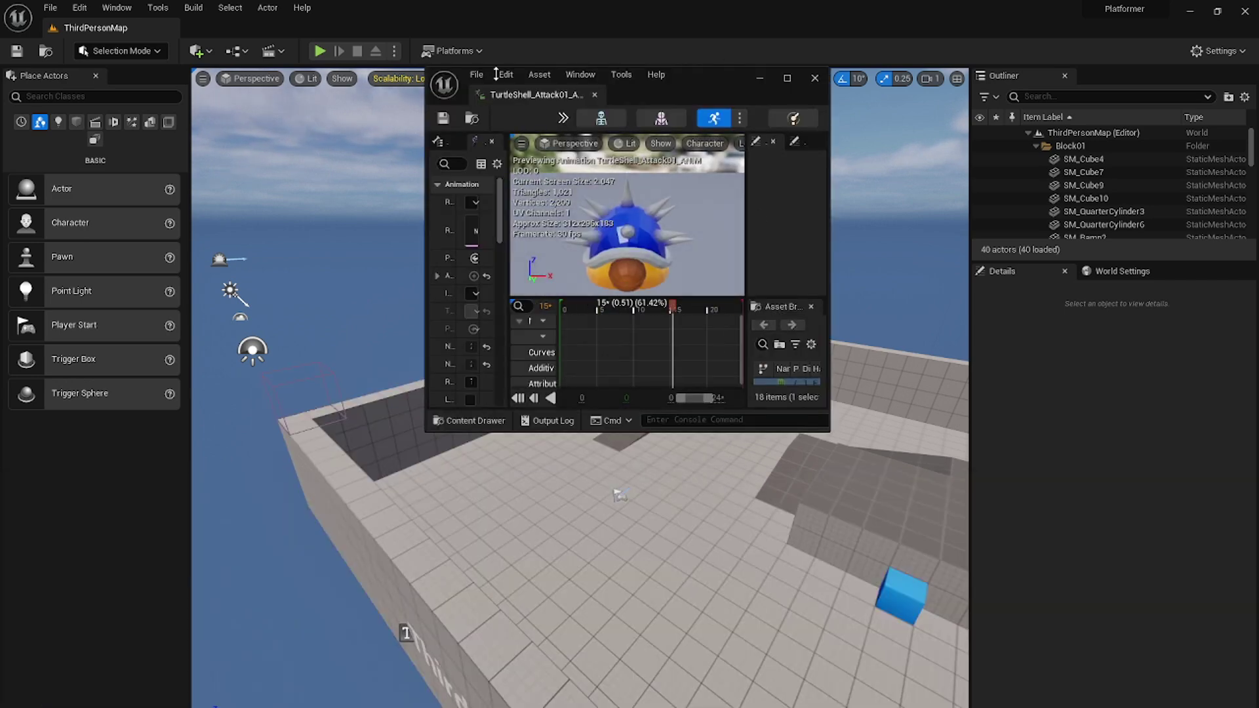
{"action": "left_click_drag", "start_coordinate": [515, 94], "coordinate": [305, 36]}
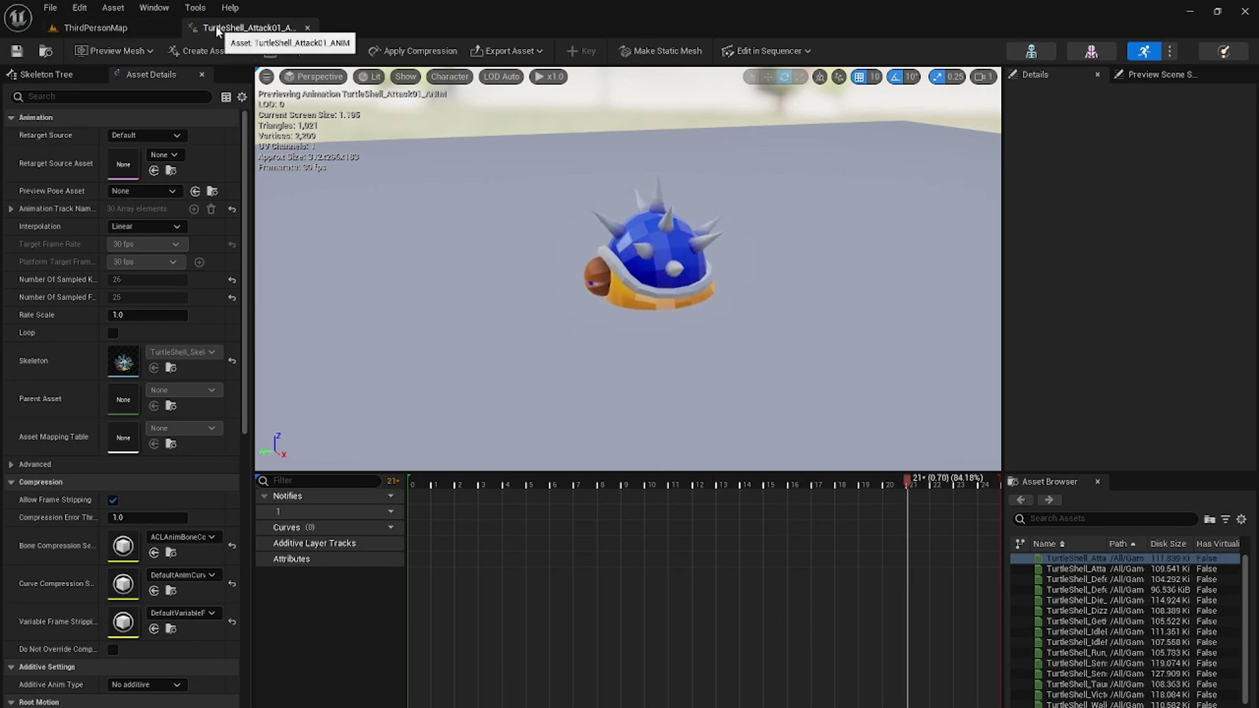
{"action": "left_click", "coordinate": [307, 28]}
{"action": "right_click_drag", "start_coordinate": [488, 322], "coordinate": [774, 380]}
{"action": "right_click_drag", "start_coordinate": [345, 360], "coordinate": [345, 360]}
{"action": "key", "text": "s"}
{"action": "key", "text": "a"}
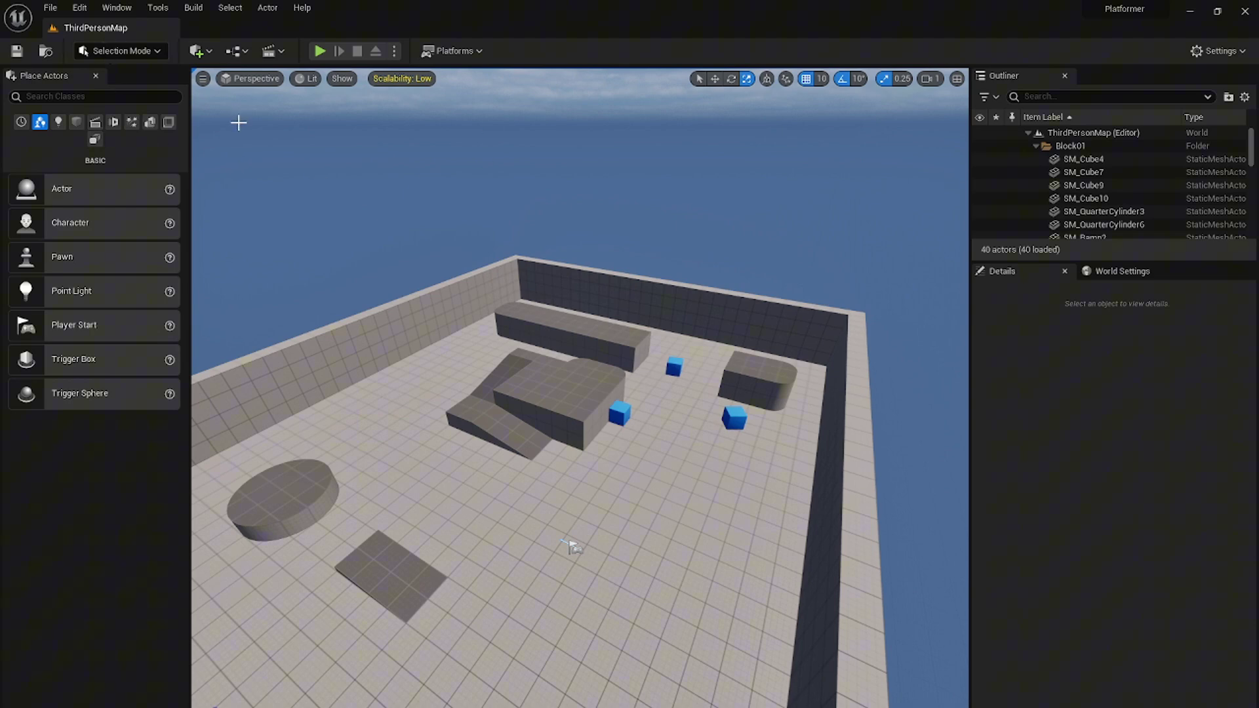
Start zipping the project and choose the UE5 Youtube Serials folder on the Desktop as the zip location.
{"action": "left_click", "coordinate": [55, 11]}
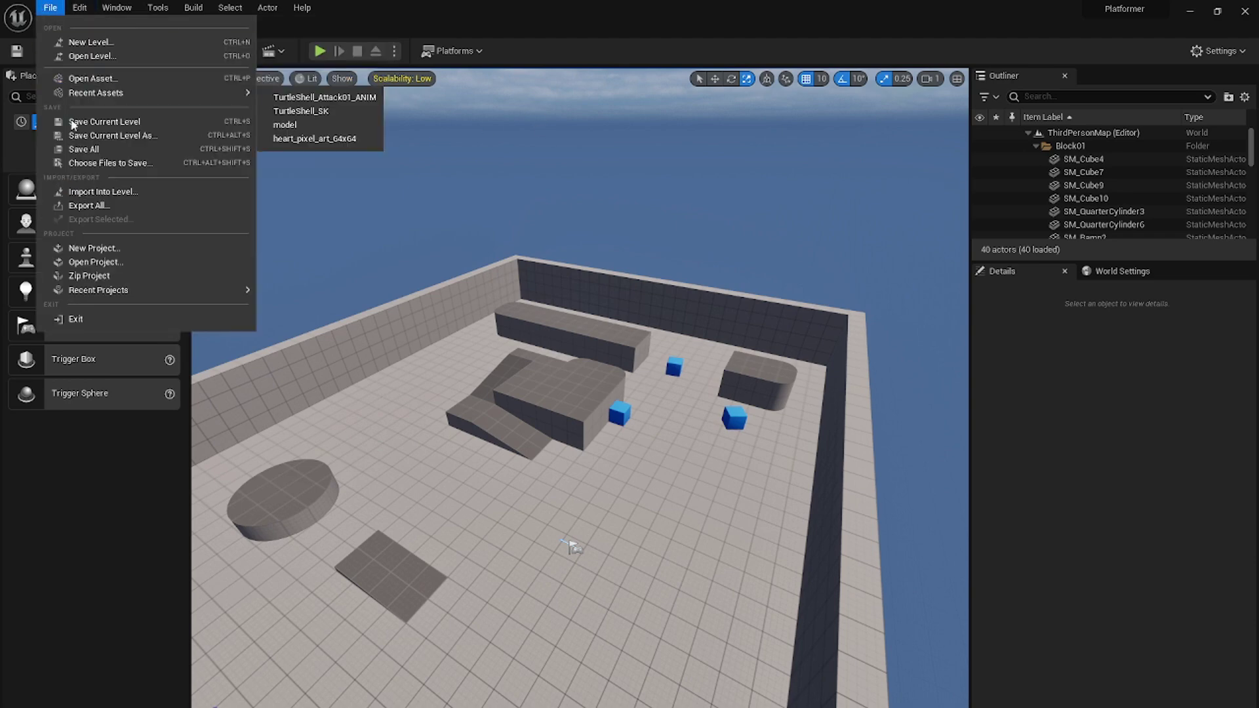
{"action": "left_click", "coordinate": [79, 276]}
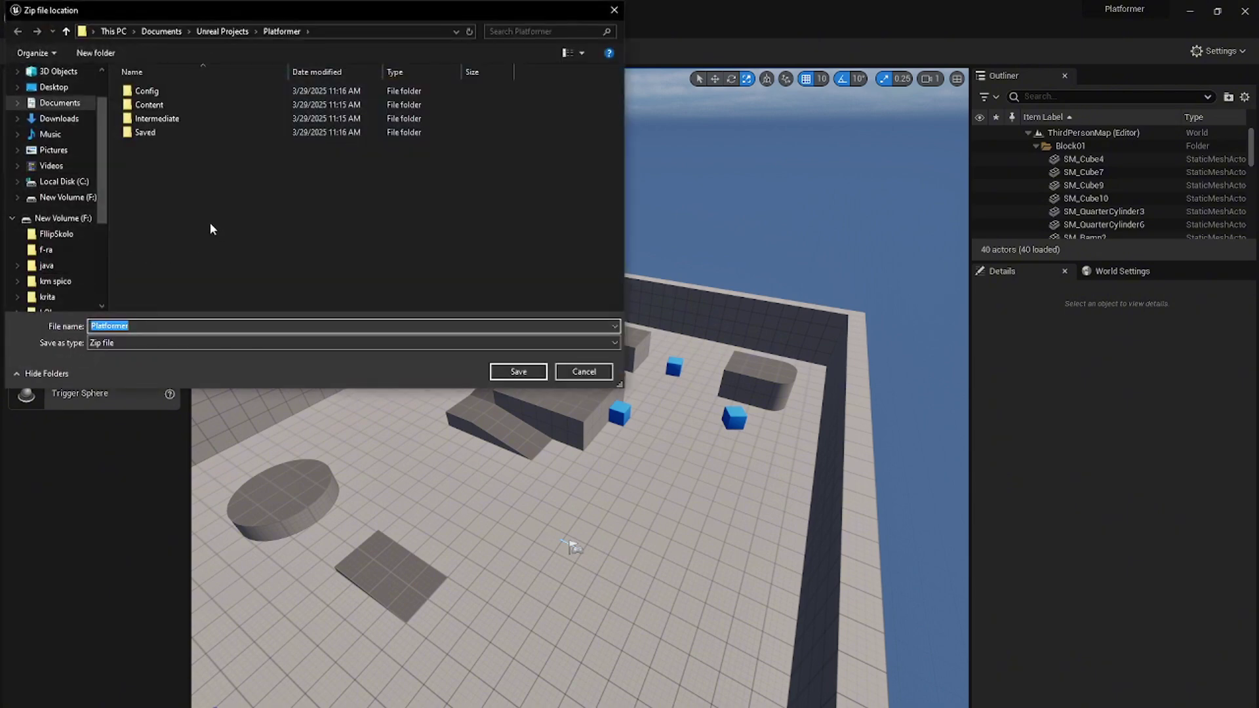
{"action": "left_click", "coordinate": [54, 87]}
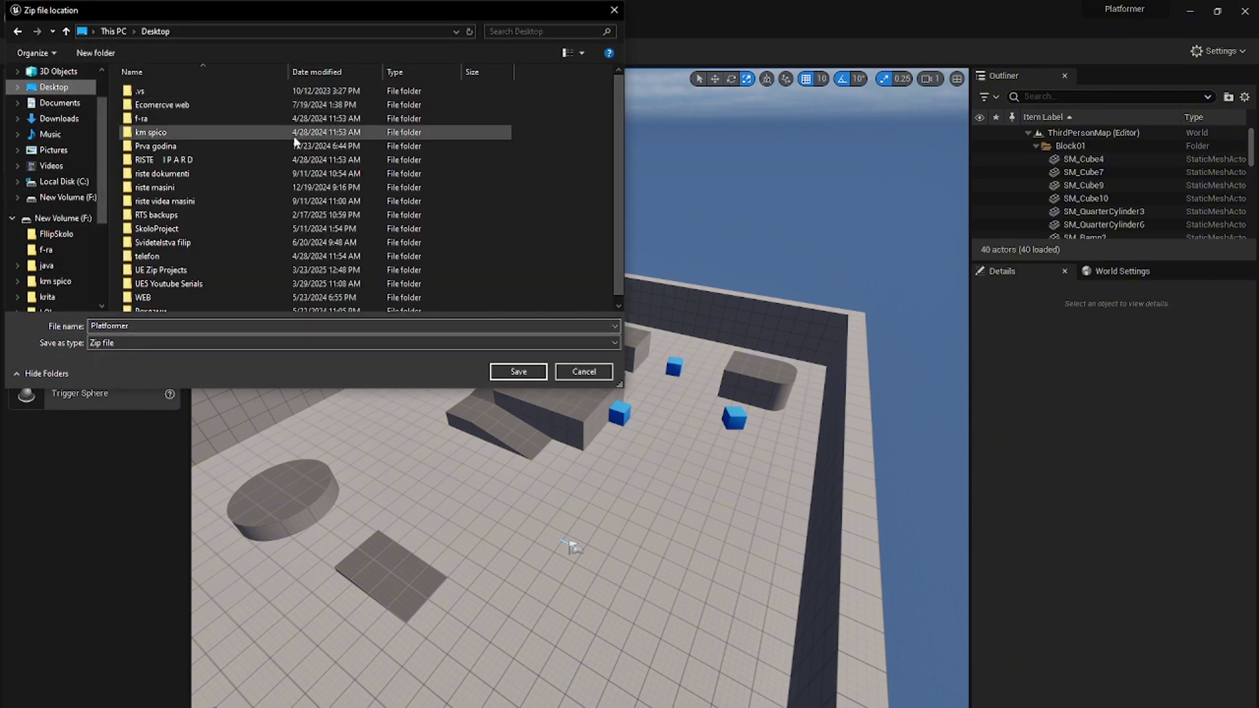
{"action": "double_click", "coordinate": [197, 284]}
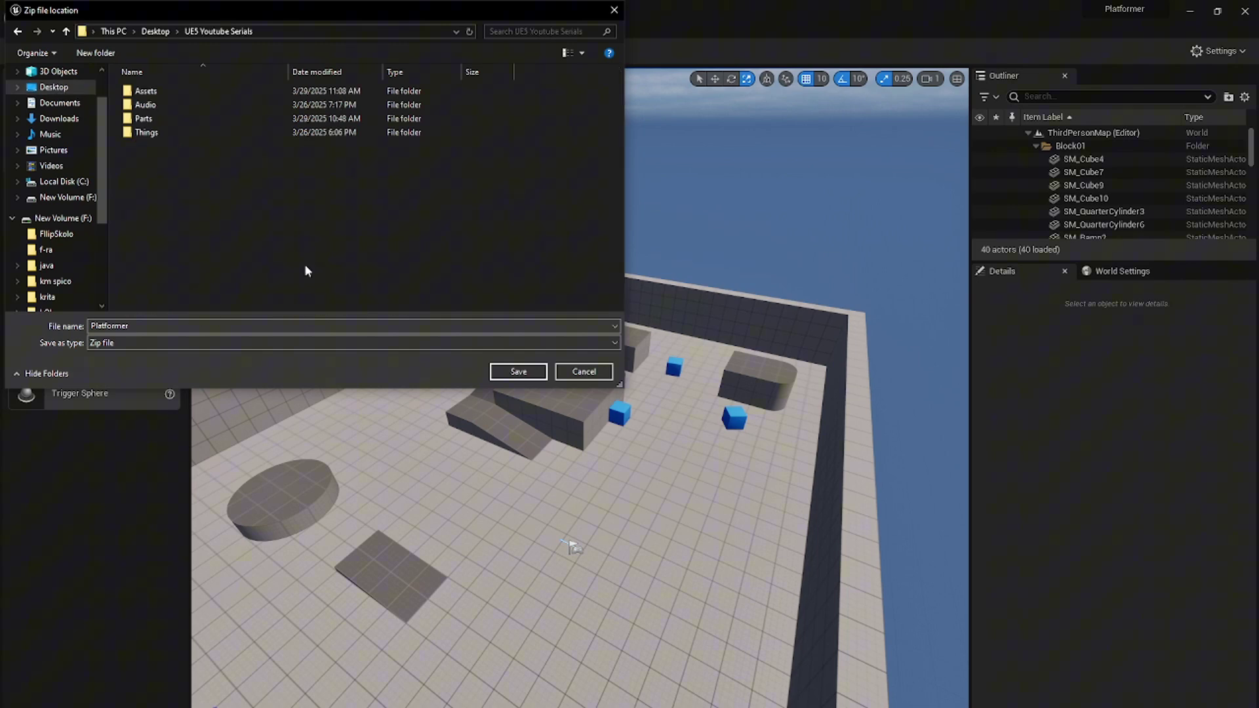
Create a new folder named Ziped inside UE5 Youtube Serials and open it as the save location.
{"action": "right_click", "coordinate": [160, 174]}
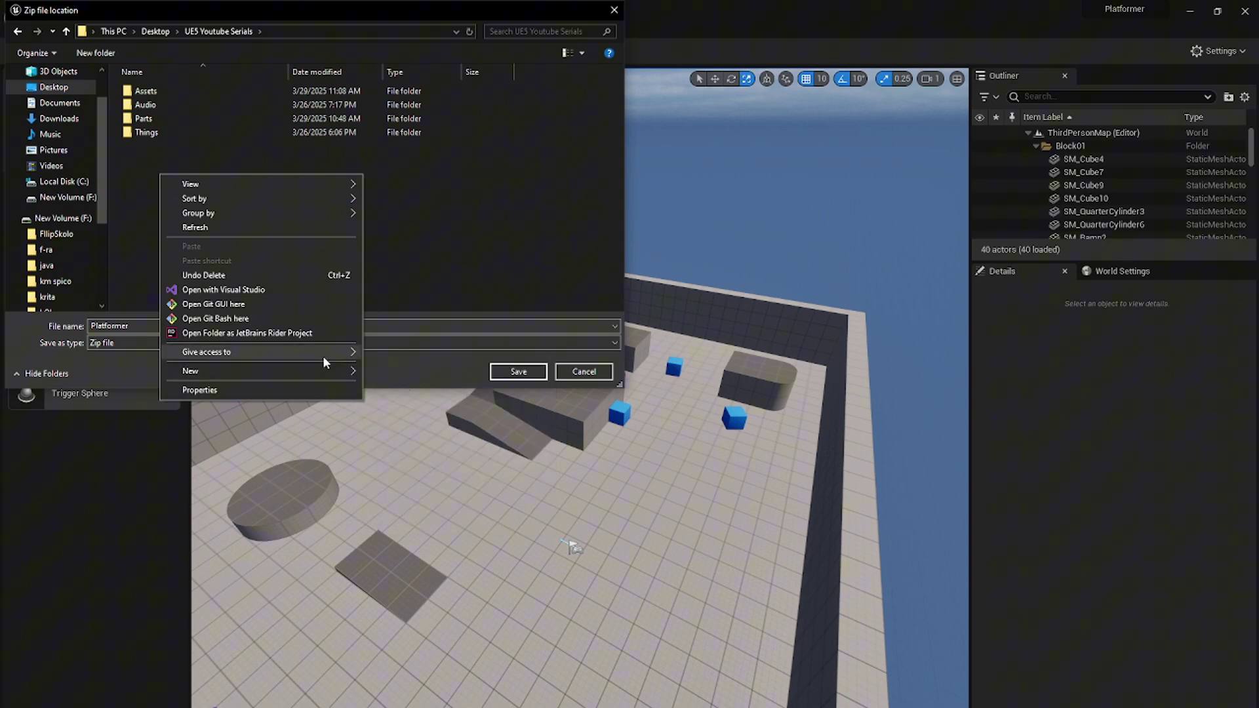
{"action": "mouse_move", "coordinate": [315, 381]}
{"action": "left_click", "coordinate": [392, 373]}
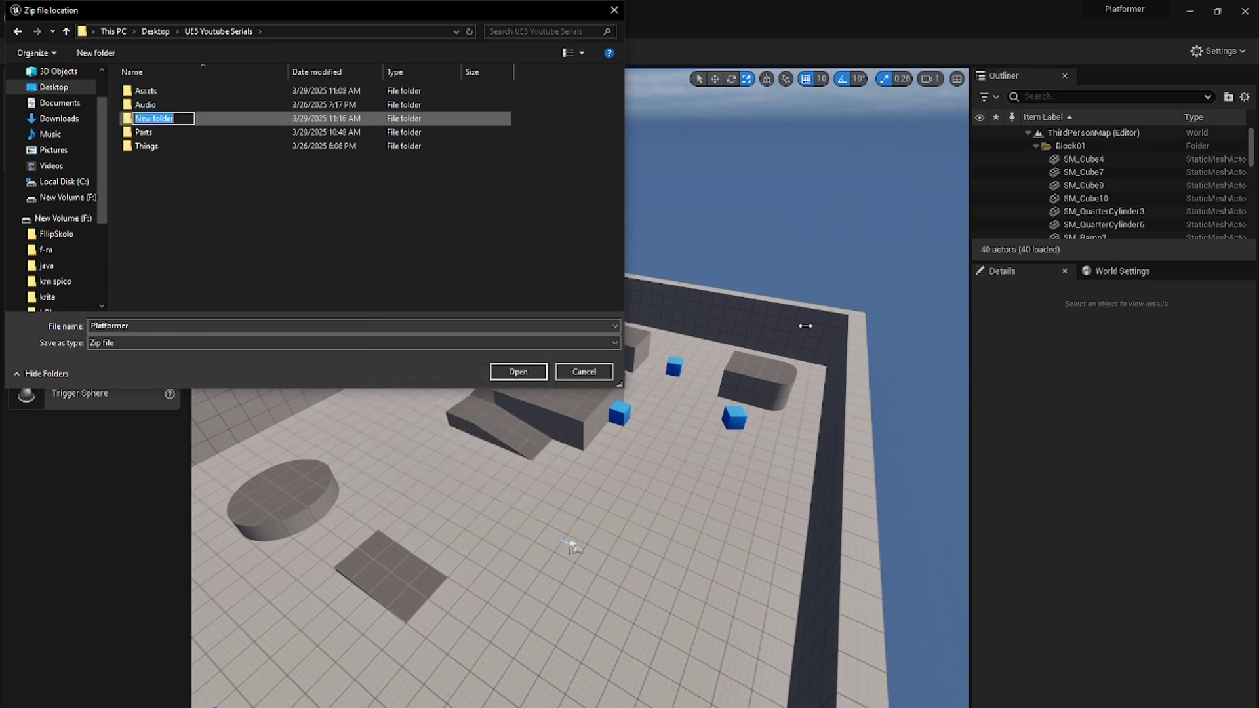
{"action": "type", "text": "Ziped"}
{"action": "left_click", "coordinate": [308, 121]}
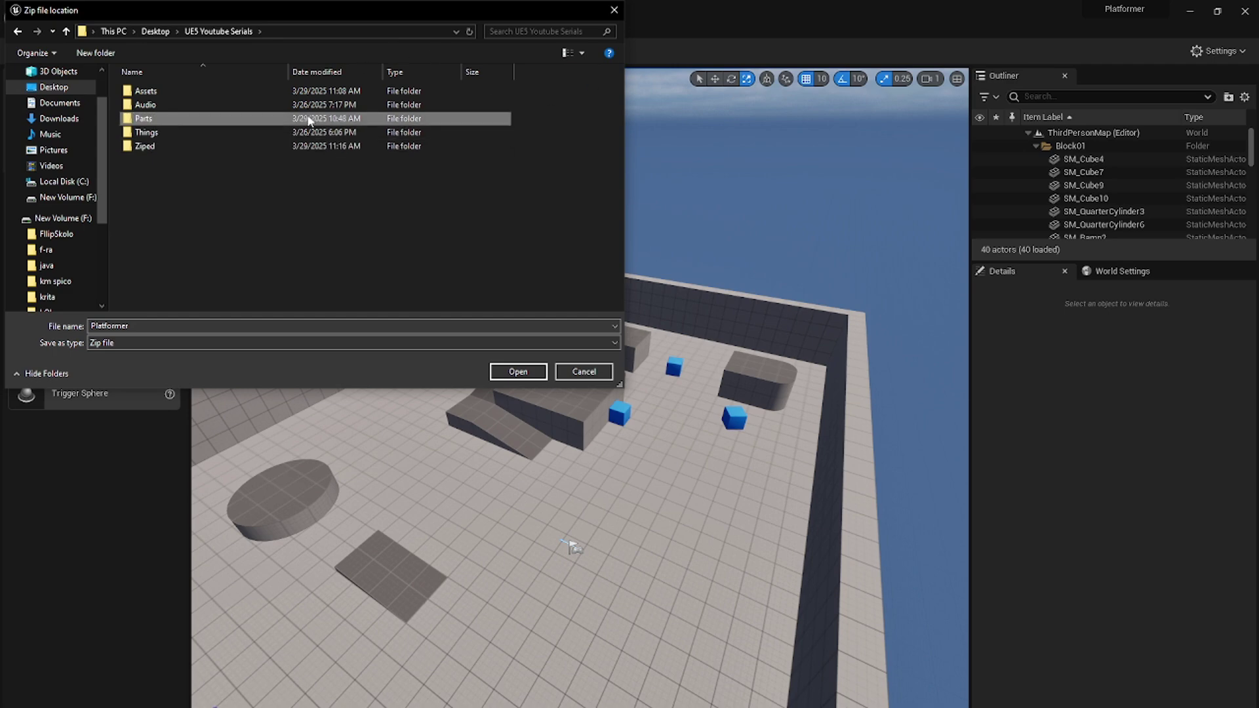
{"action": "double_click", "coordinate": [152, 146]}
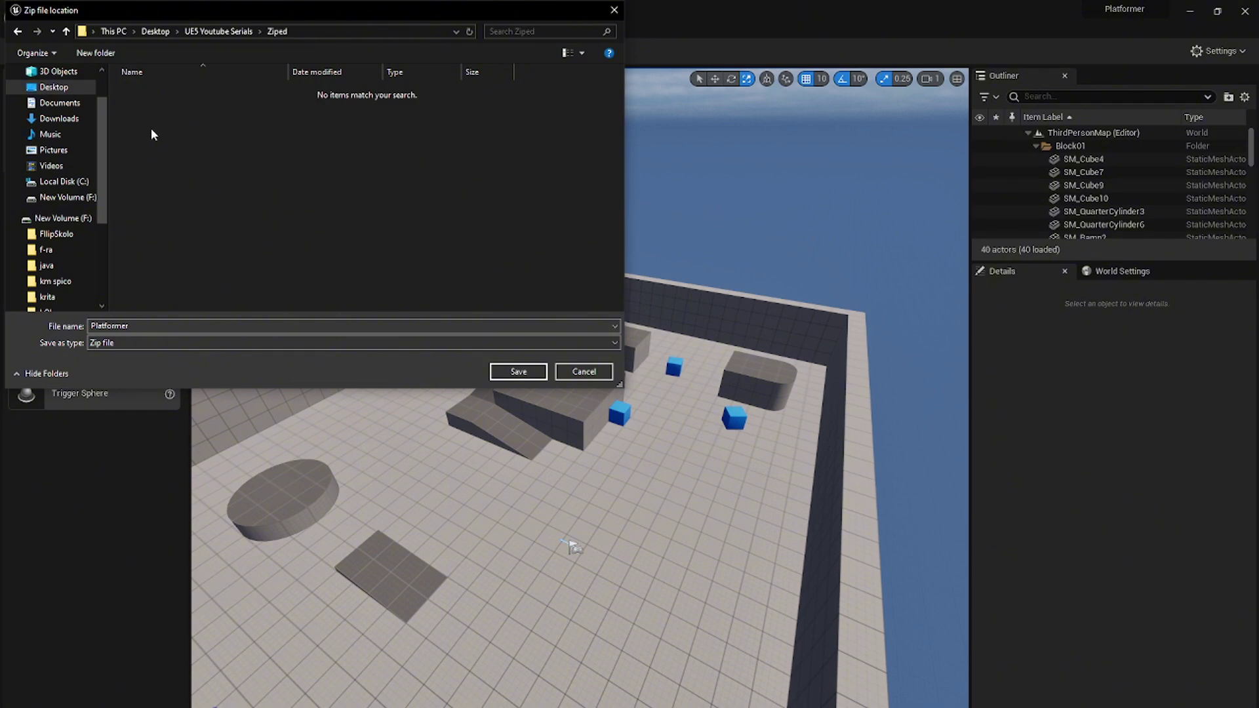
Save the project zip under the file name Assetes and show the zipping progress in an enlarged output log.
{"action": "double_click", "coordinate": [149, 323]}
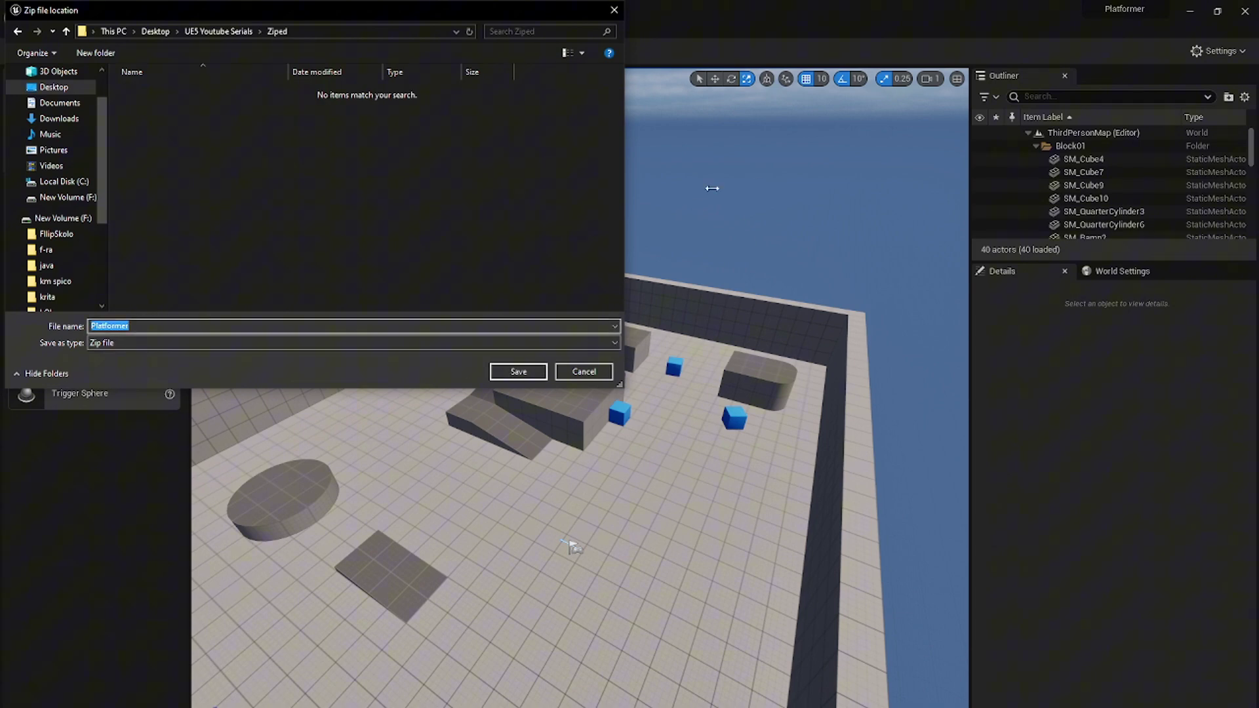
{"action": "type", "text": "Assetes"}
{"action": "left_click", "coordinate": [539, 372]}
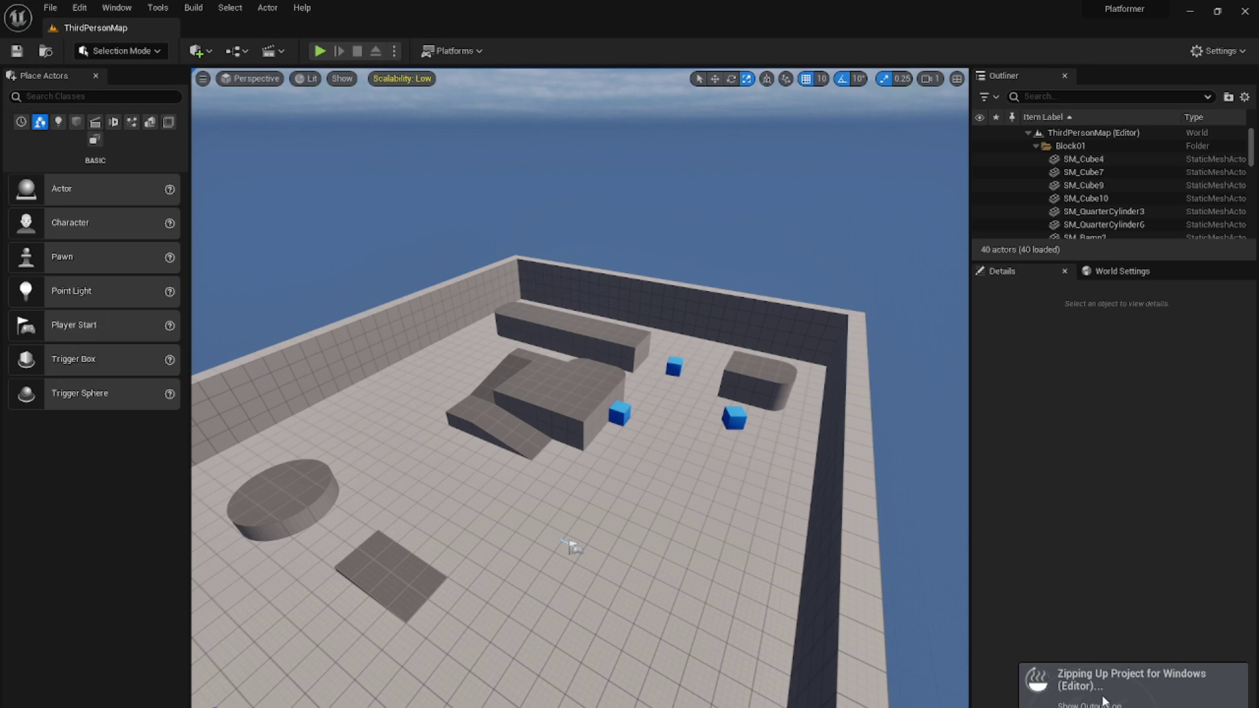
{"action": "left_click", "coordinate": [1080, 703]}
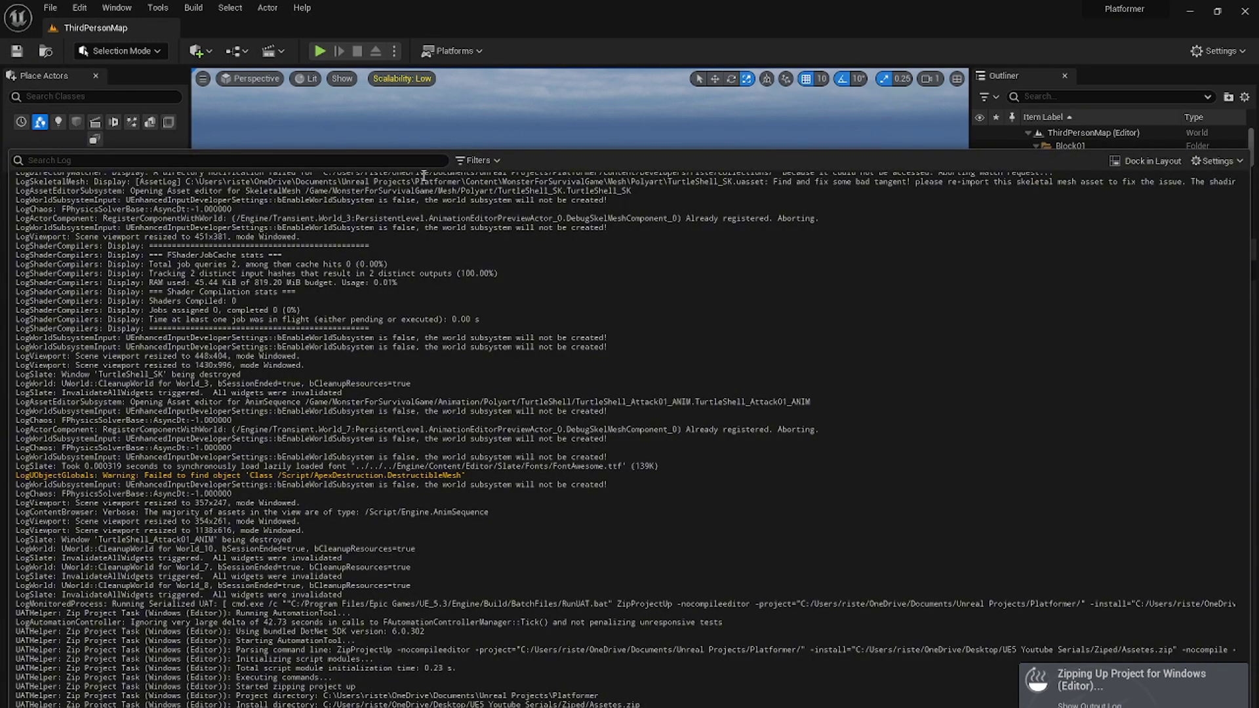
{"action": "left_click_drag", "start_coordinate": [577, 143], "coordinate": [568, 91]}
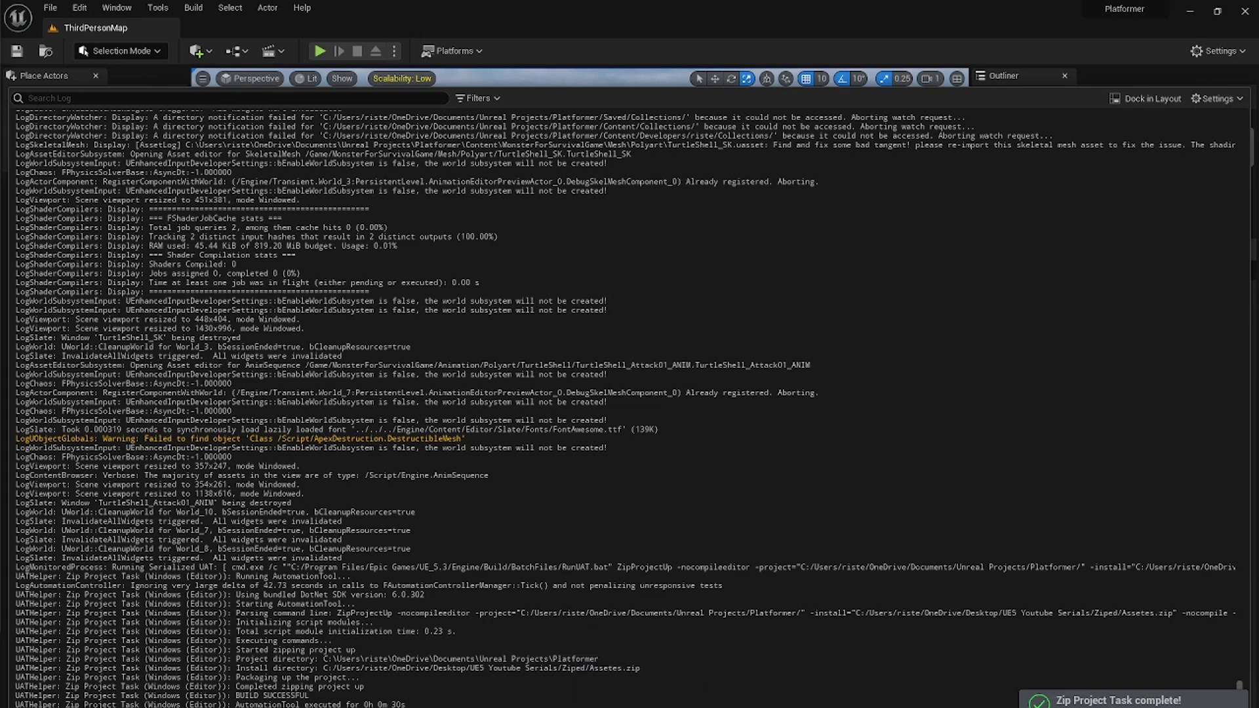
Switch to File Explorer, go into the Ziped folder and open the Assetes archive.
{"action": "left_click_drag", "start_coordinate": [168, 57], "coordinate": [716, 132]}
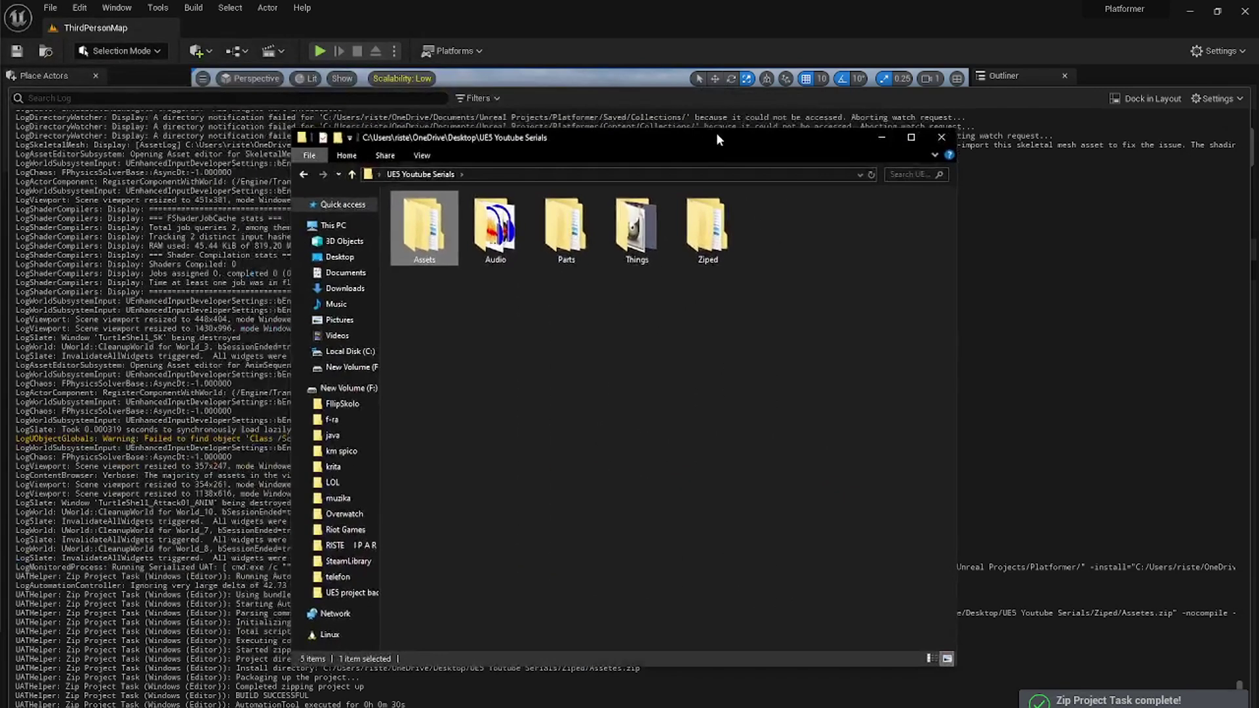
{"action": "left_click", "coordinate": [726, 235]}
{"action": "double_click", "coordinate": [726, 235]}
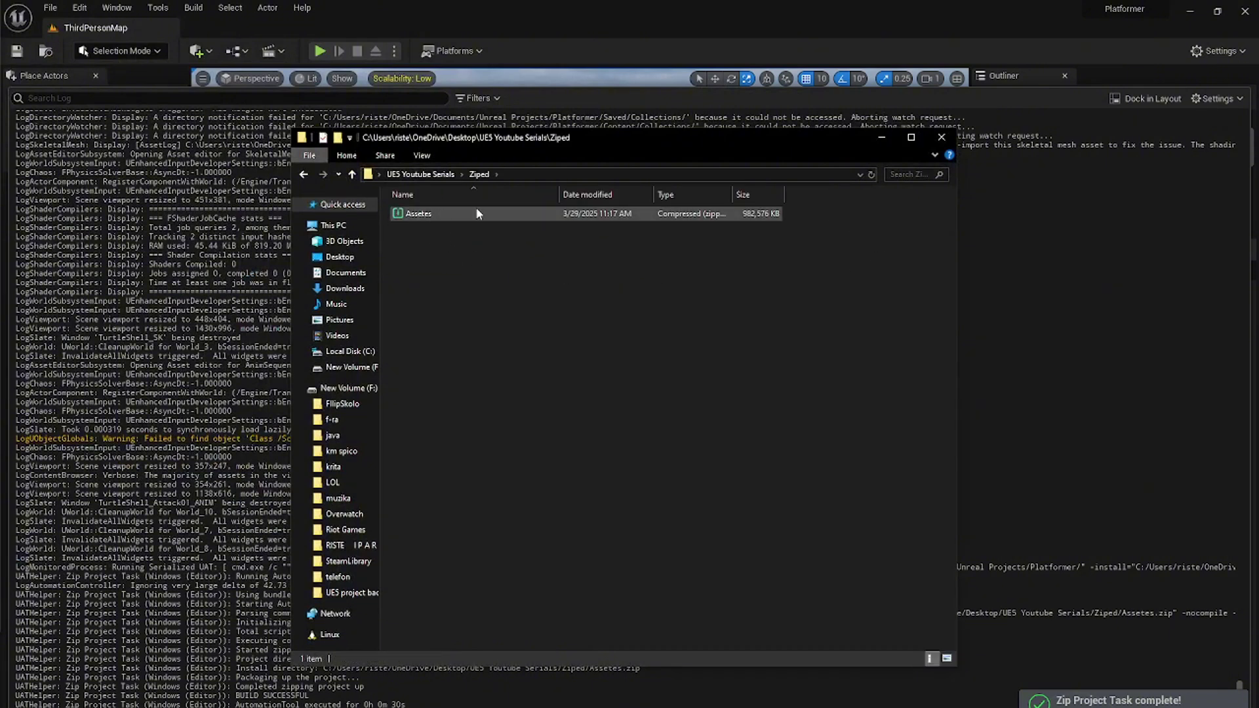
{"action": "left_click_drag", "start_coordinate": [417, 231], "coordinate": [786, 226]}
{"action": "double_click", "coordinate": [689, 216]}
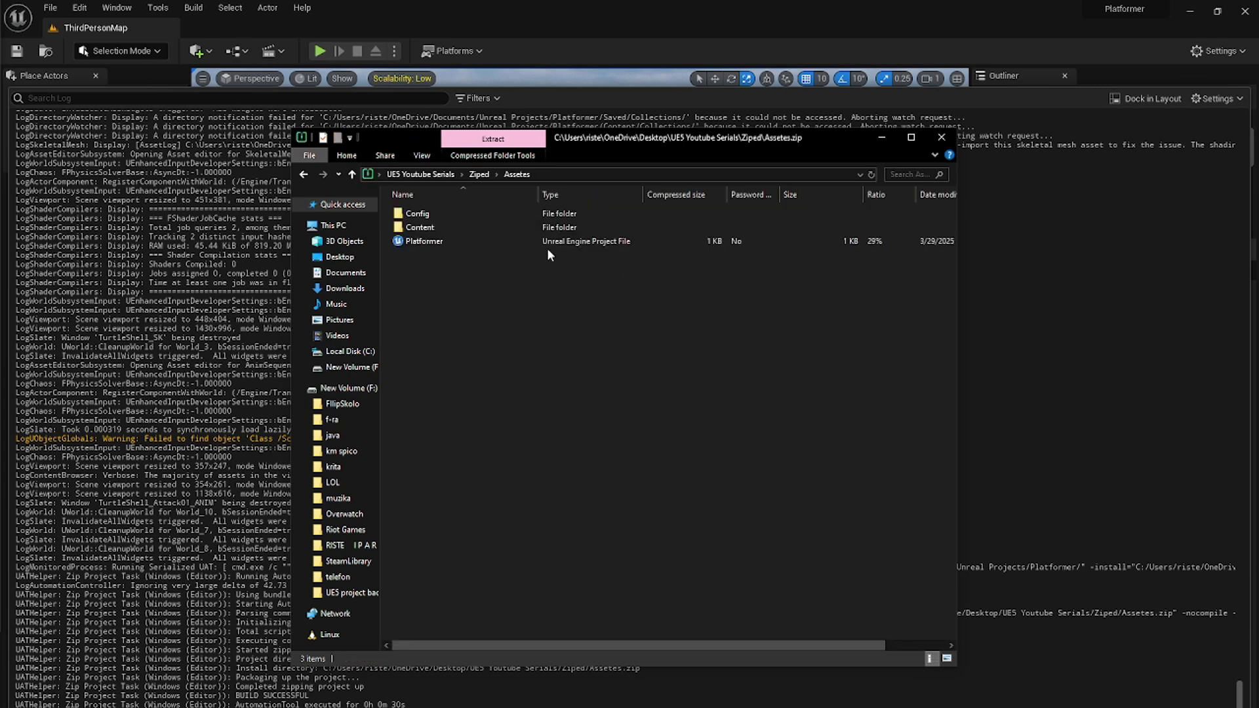
Inspect the Config folder, Content folder and Platformer project file in the archive, and close the File Explorer window.
{"action": "left_click", "coordinate": [443, 212]}
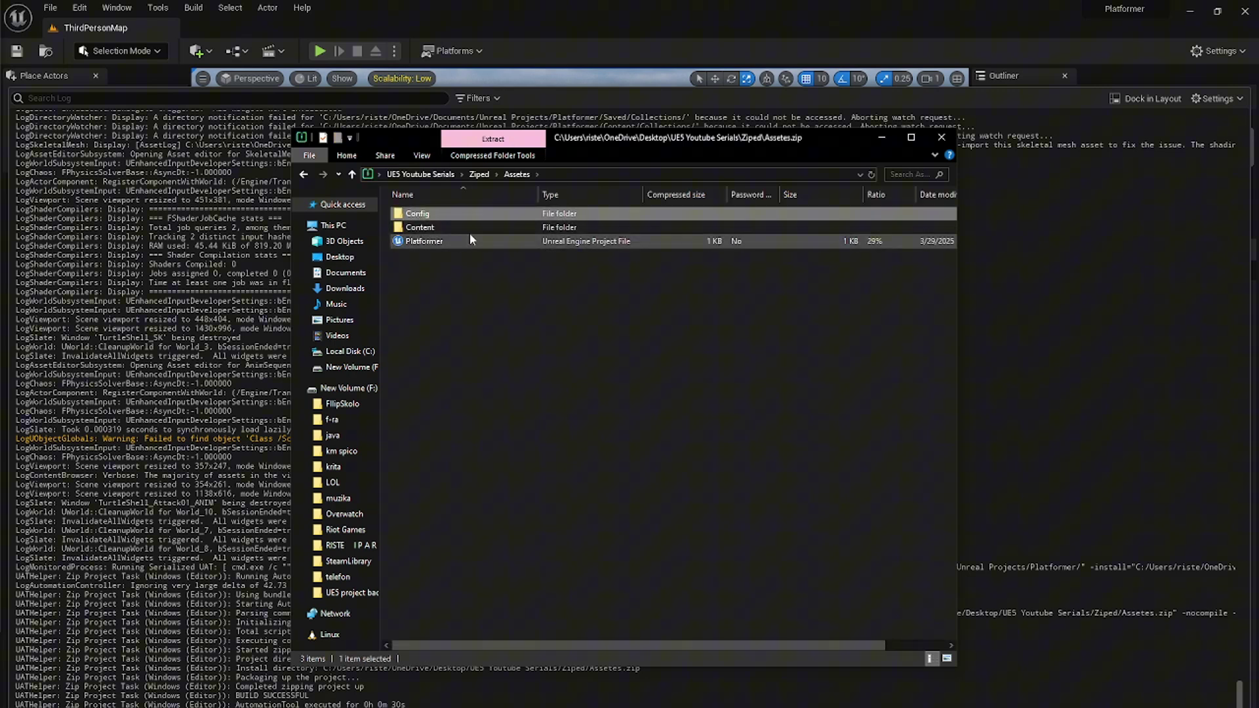
{"action": "left_click", "coordinate": [470, 229]}
{"action": "left_click", "coordinate": [462, 264]}
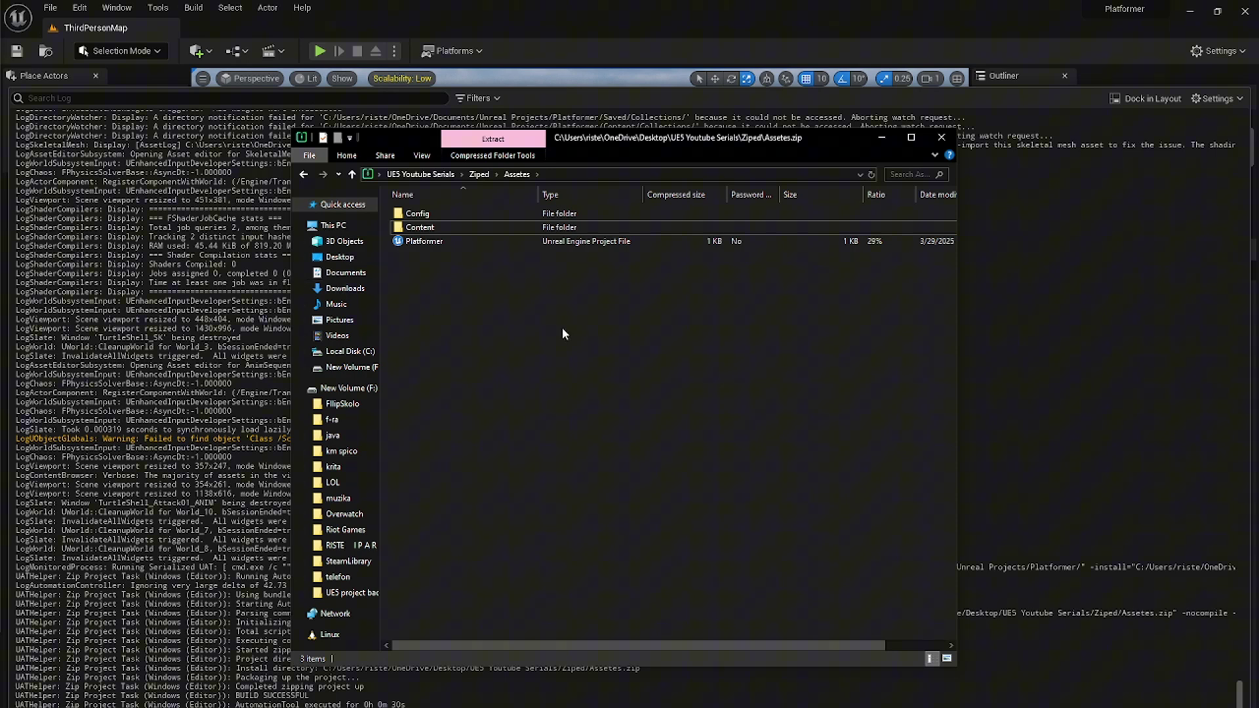
{"action": "left_click_drag", "start_coordinate": [531, 255], "coordinate": [727, 240]}
{"action": "left_click", "coordinate": [744, 379]}
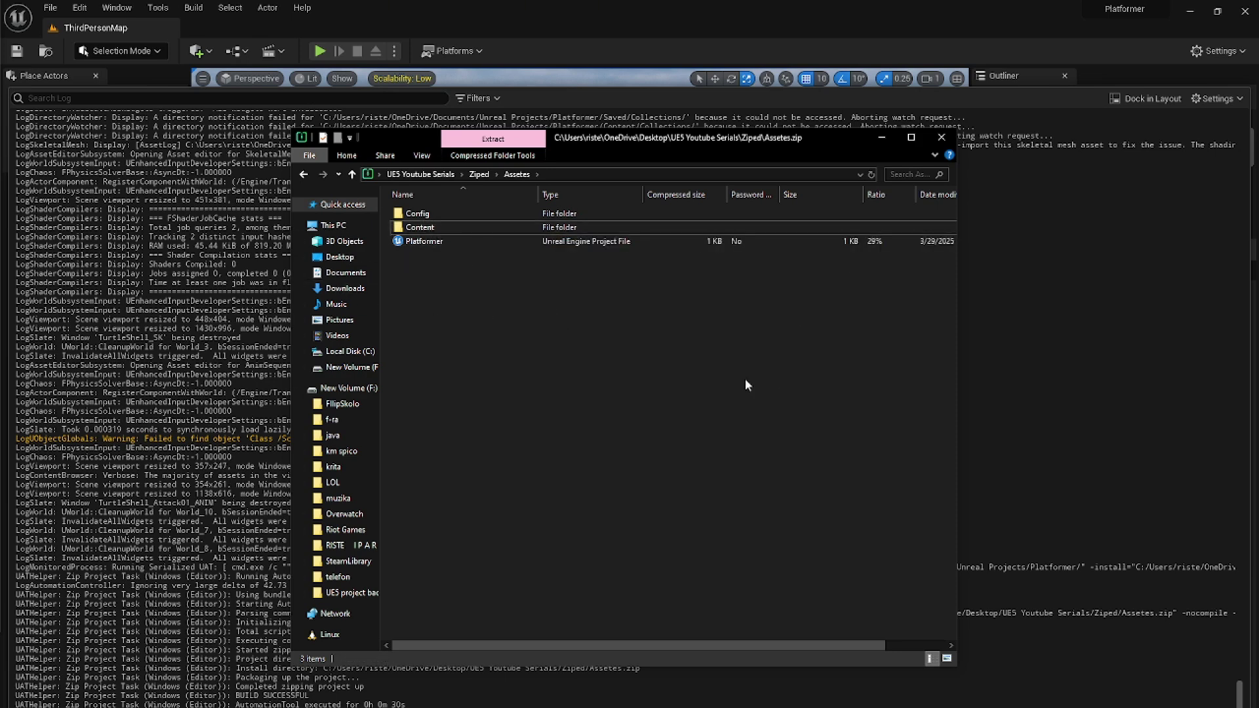
{"action": "left_click", "coordinate": [940, 139]}
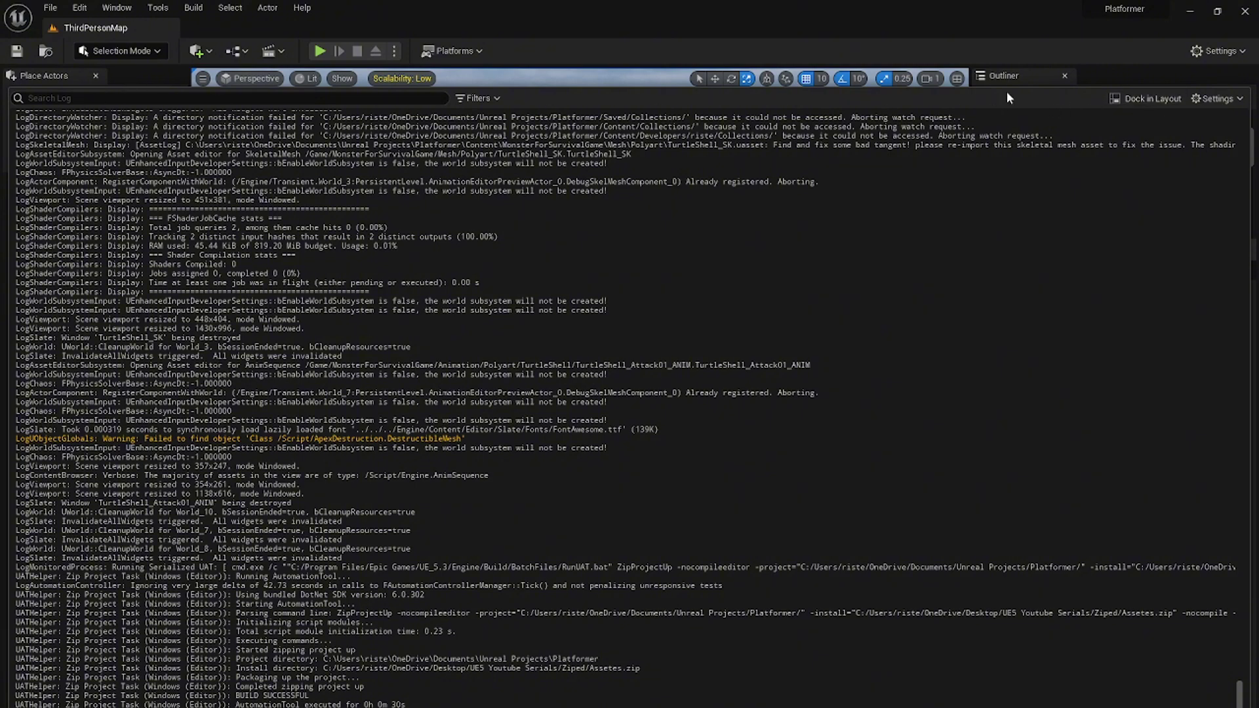
Replace the output log with the Content Browser and save all unsaved heart_pixel_art assets.
{"action": "left_click_drag", "start_coordinate": [1011, 88], "coordinate": [1045, 613]}
{"action": "key", "text": "ctrl+space"}
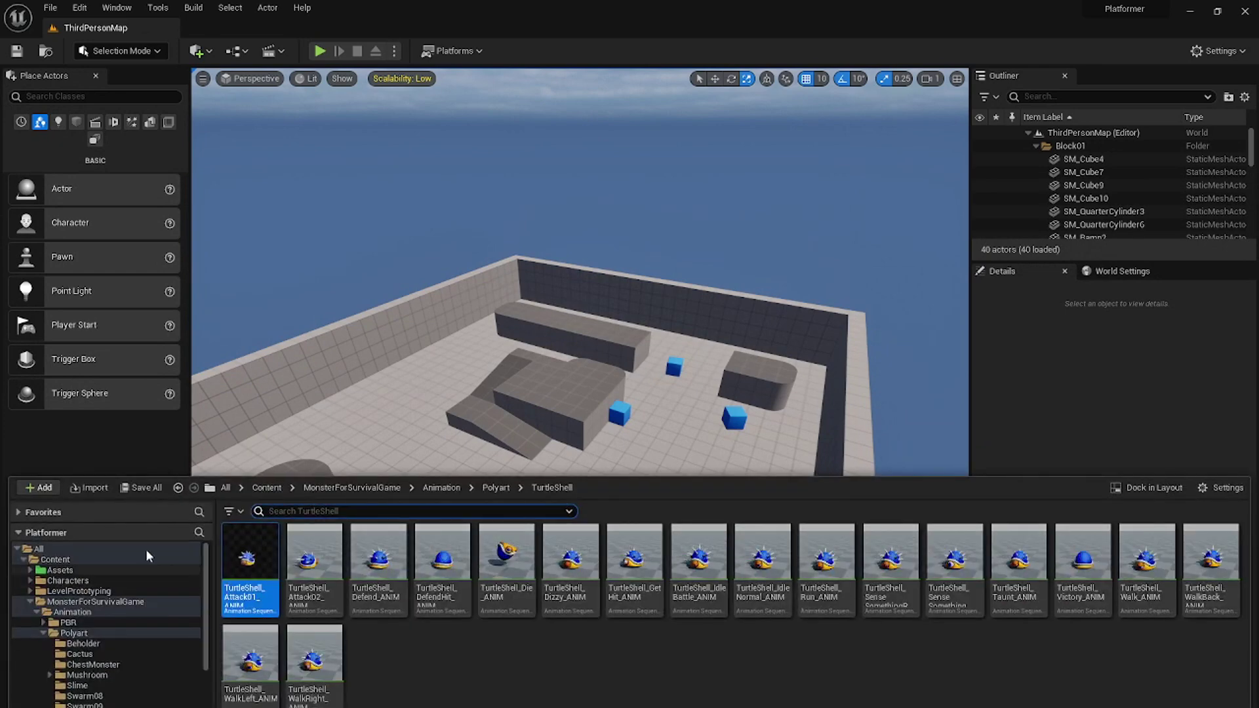
{"action": "left_click", "coordinate": [140, 489]}
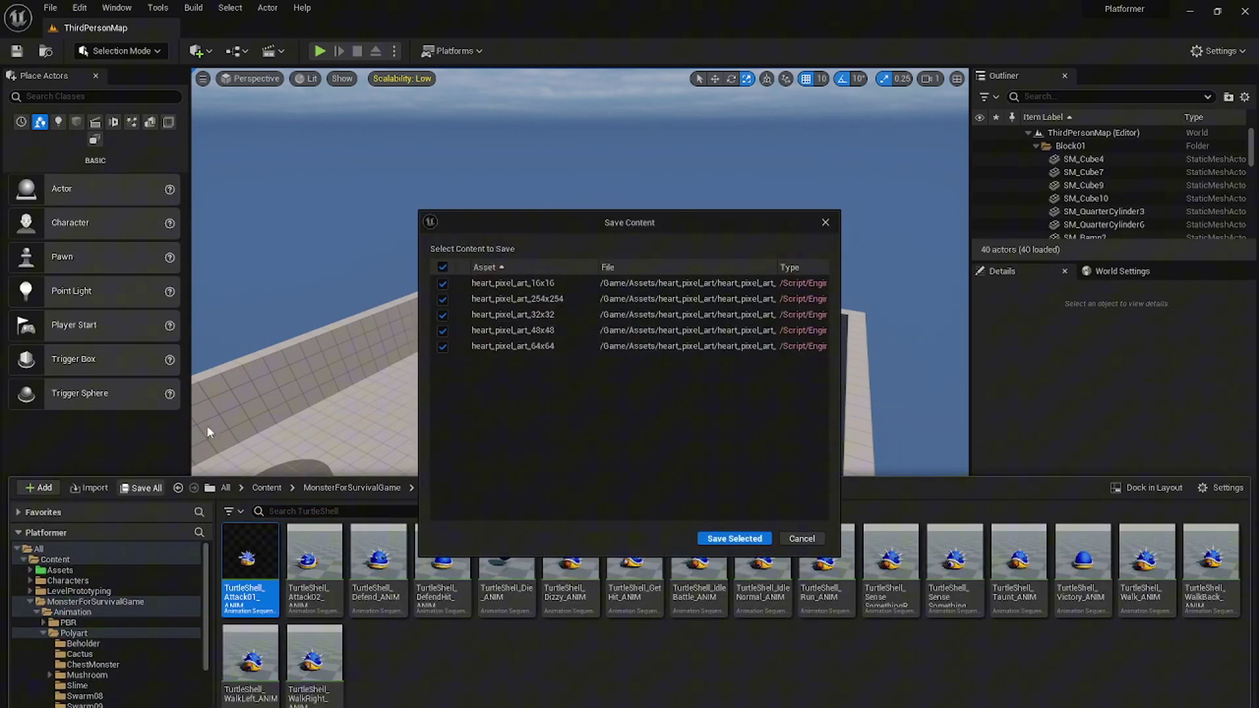
{"action": "left_click", "coordinate": [728, 538]}
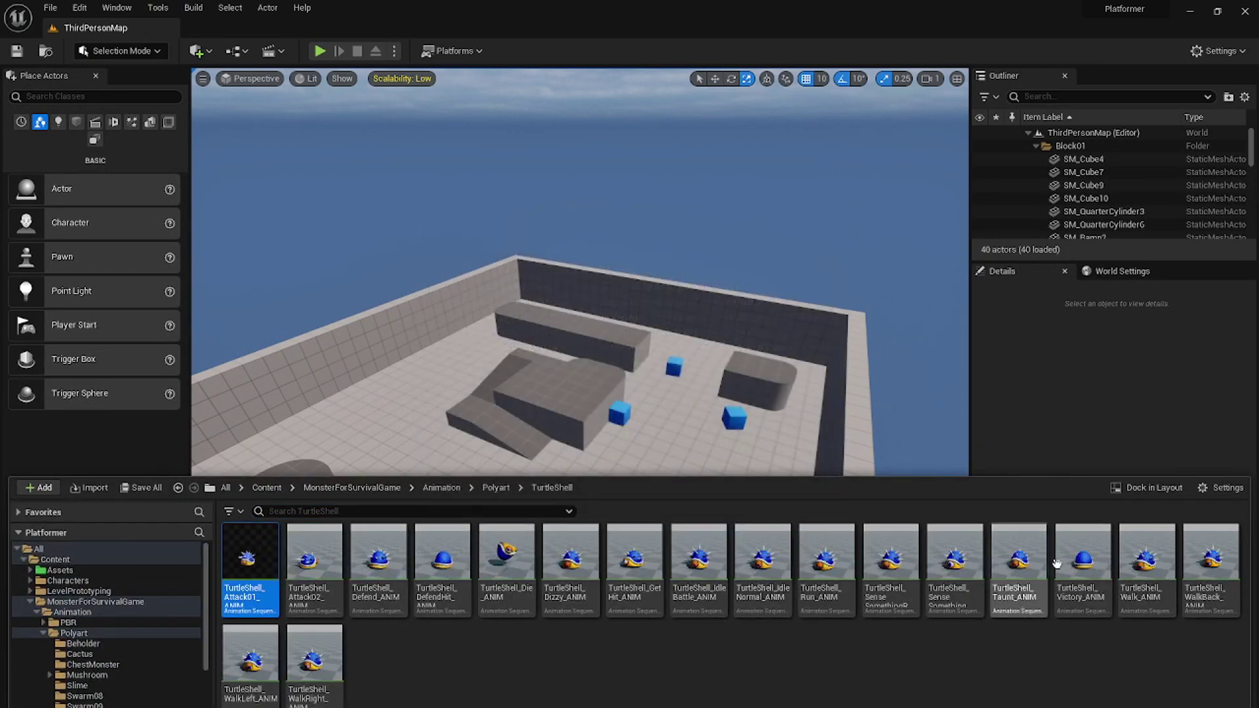